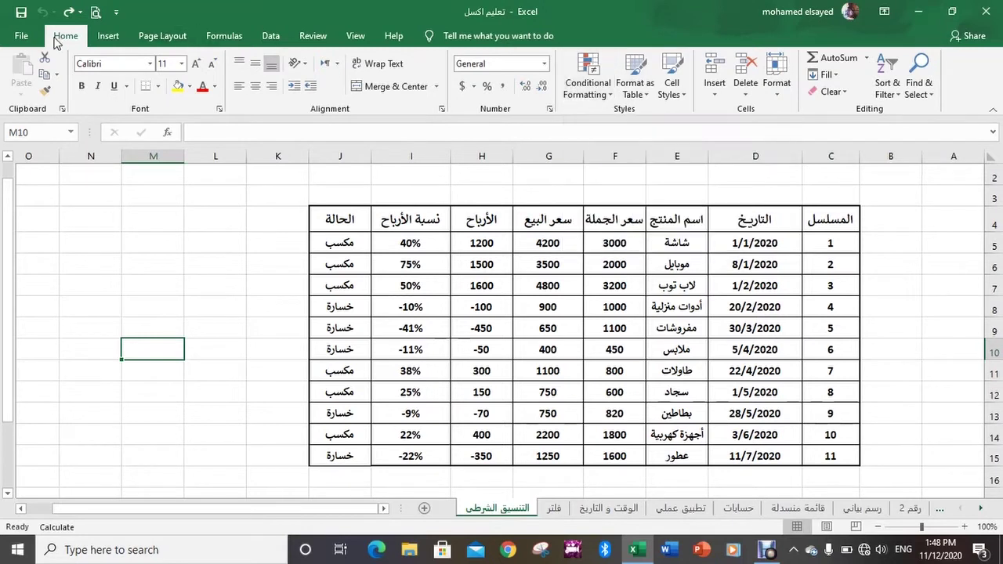
- Select the eleven selling prices in G5:G15, leaving the Conditional Formatting menu unused
left_click(598, 90)
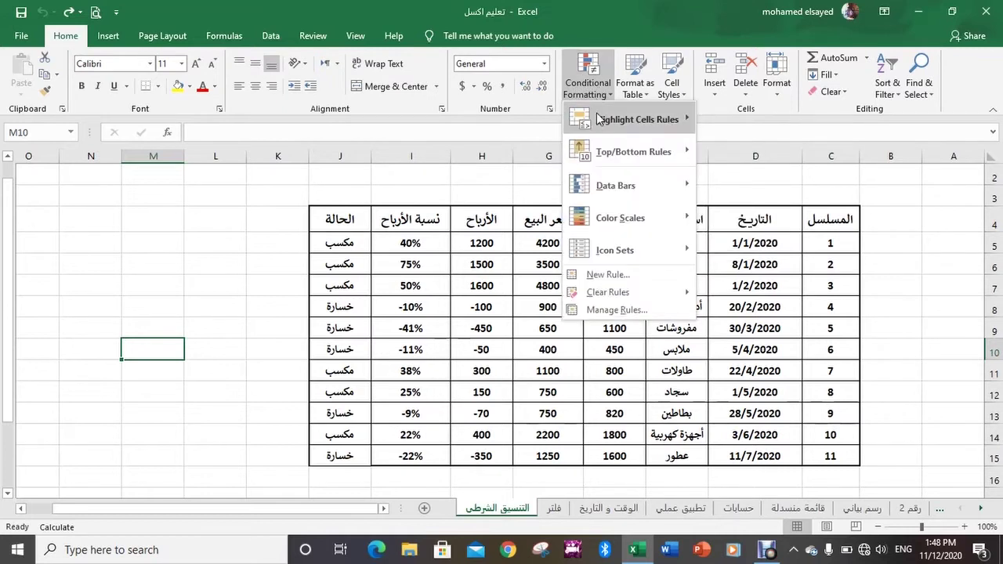
mouse_move(632, 120)
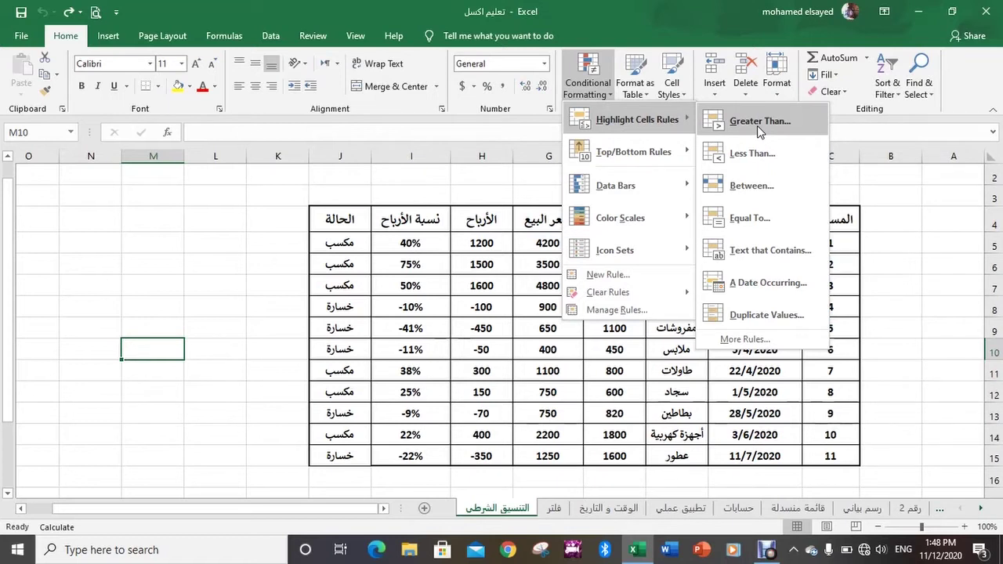
left_click(897, 216)
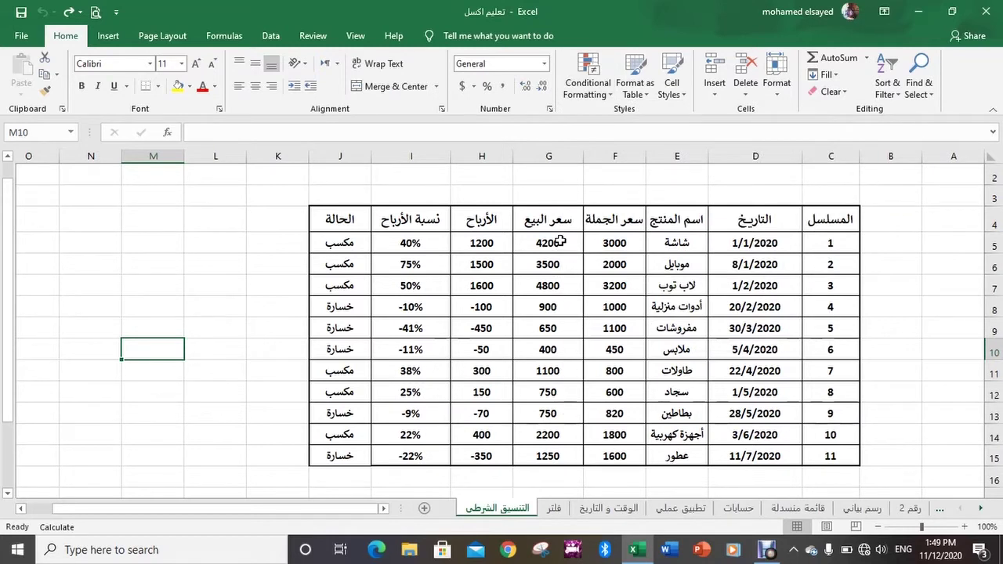
left_click_drag(561, 242, 556, 453)
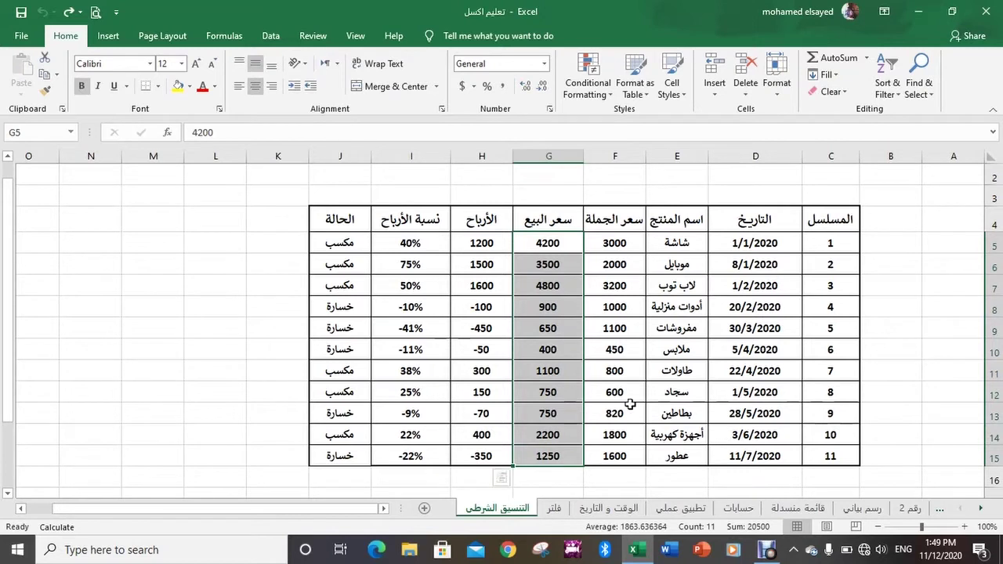
- Start a Greater Than highlight rule on G5:G15 with a threshold of 1000
left_click(600, 98)
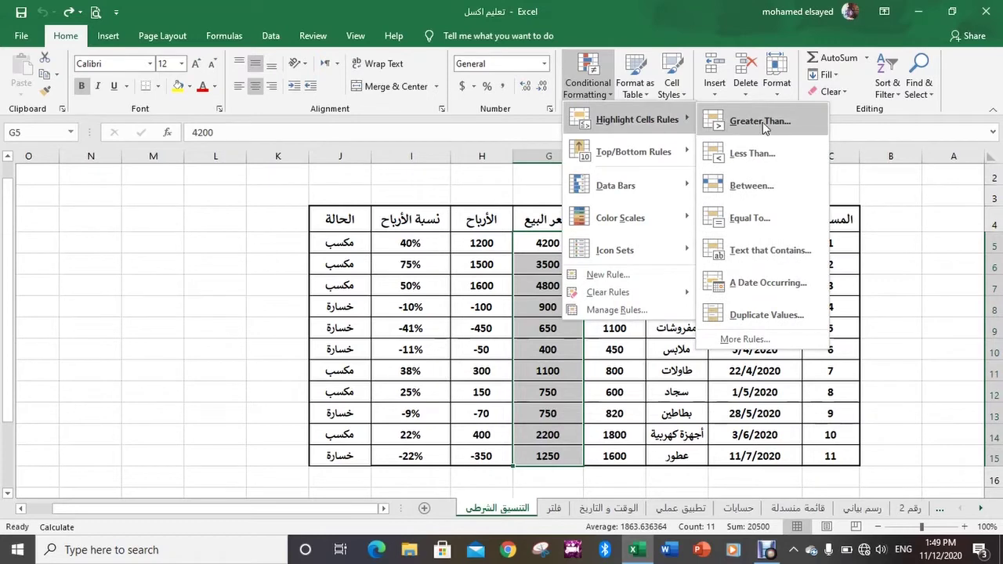
left_click(761, 121)
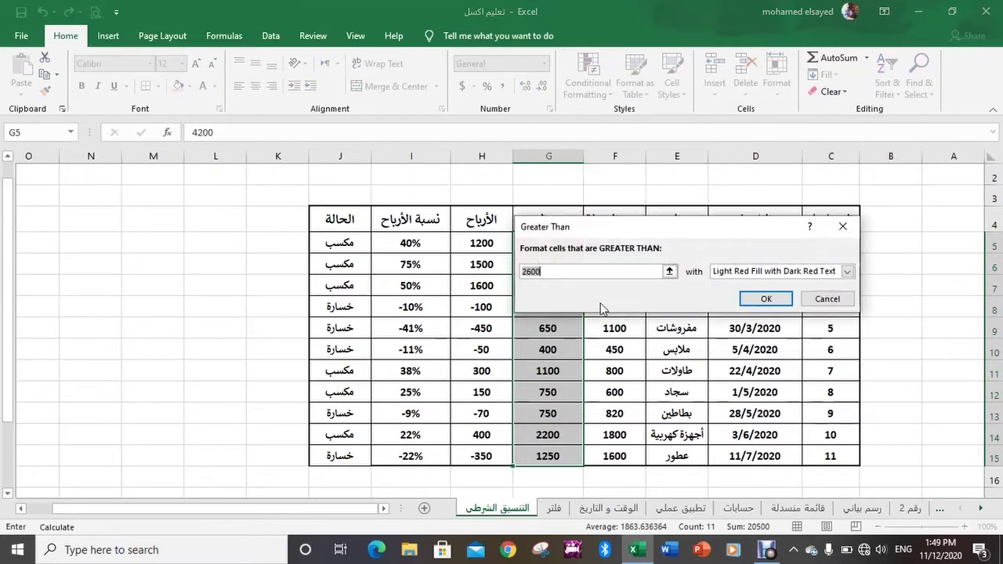
left_click(558, 274)
key("BackSpace")
key("BackSpace")
key("BackSpace")
type("10")
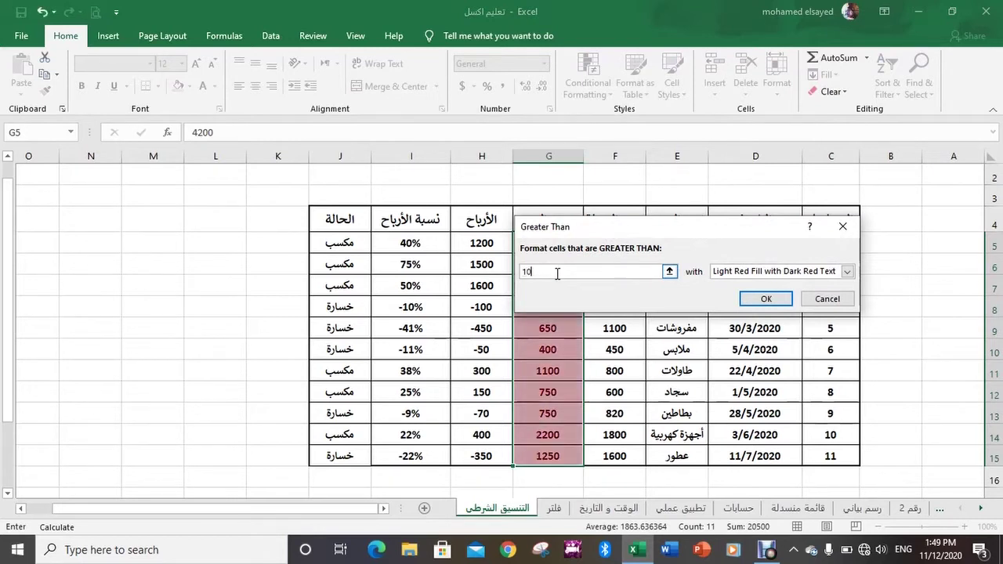
type("00")
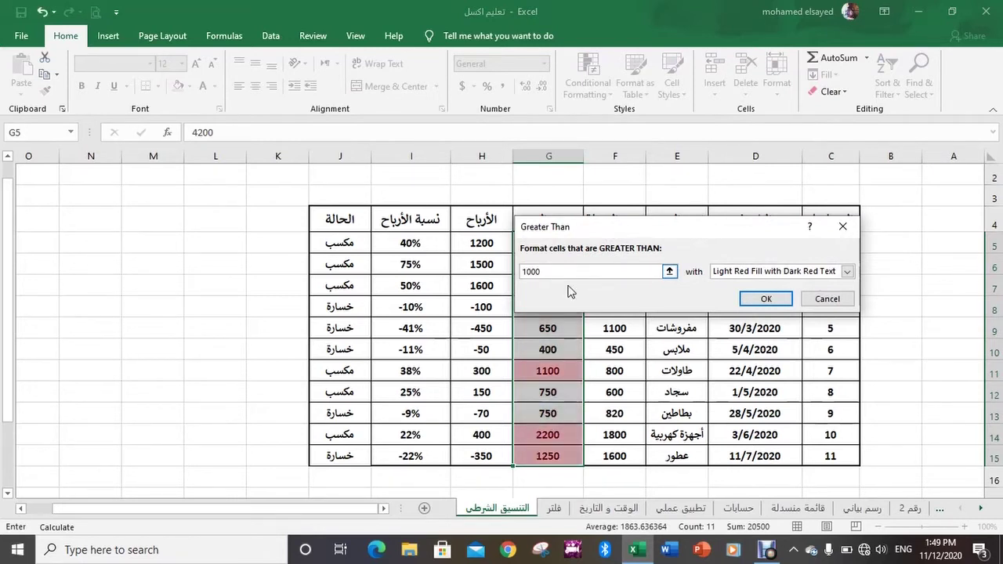
left_click_drag(741, 231, 235, 218)
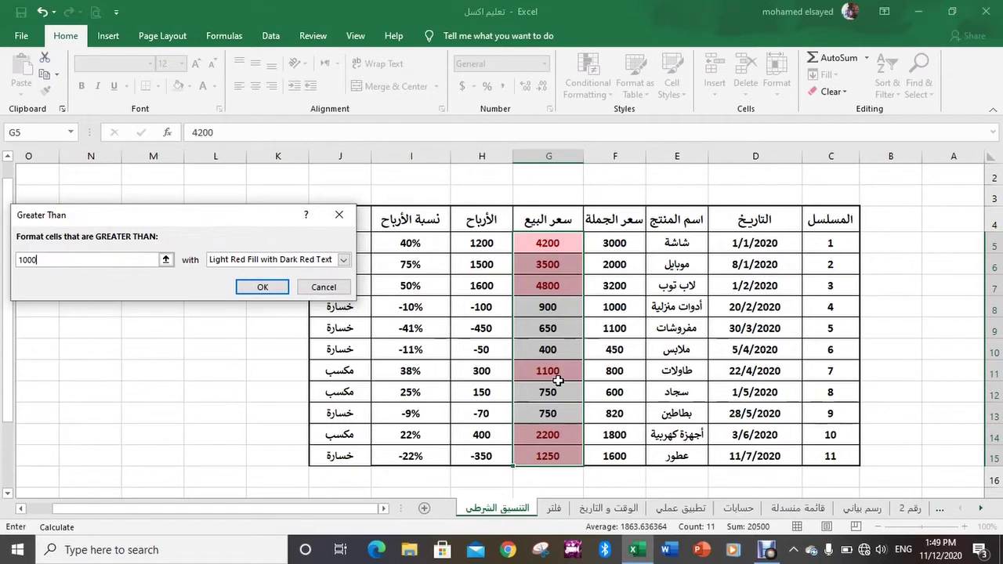
- Give the Greater Than 1000 rule a custom light orange fill and apply it
left_click(343, 261)
left_click(278, 283)
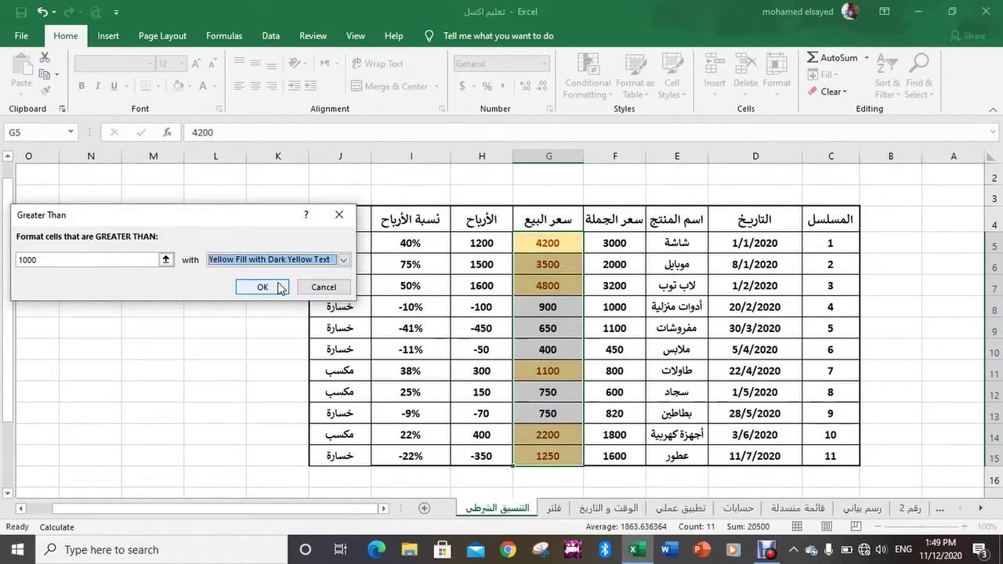
left_click(334, 264)
left_click(295, 293)
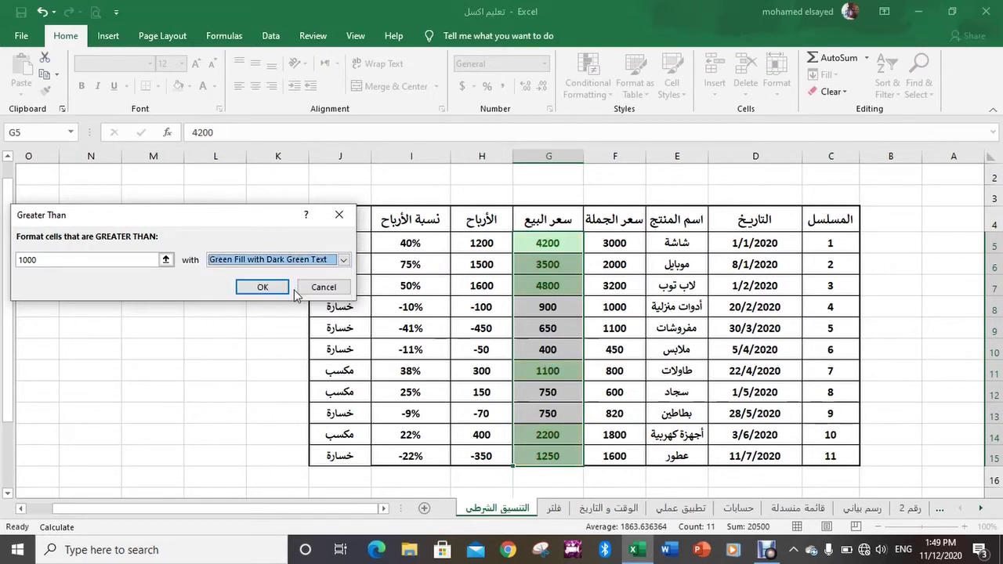
left_click(342, 261)
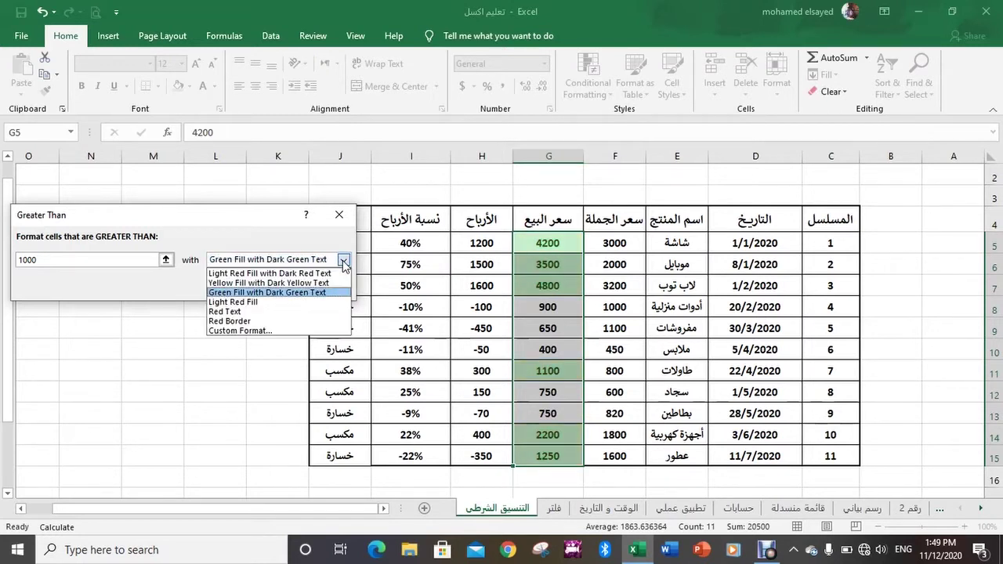
left_click(241, 331)
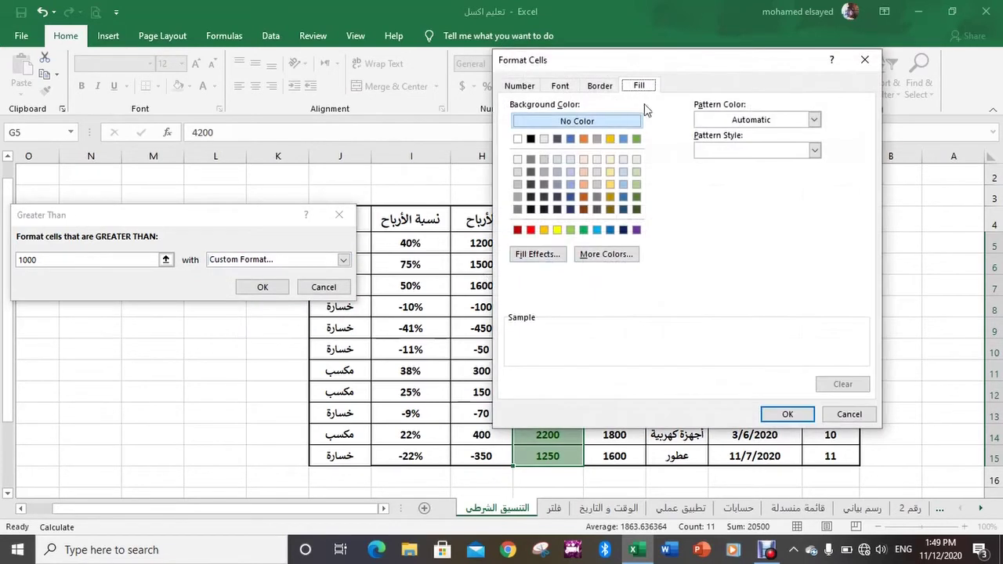
left_click(583, 173)
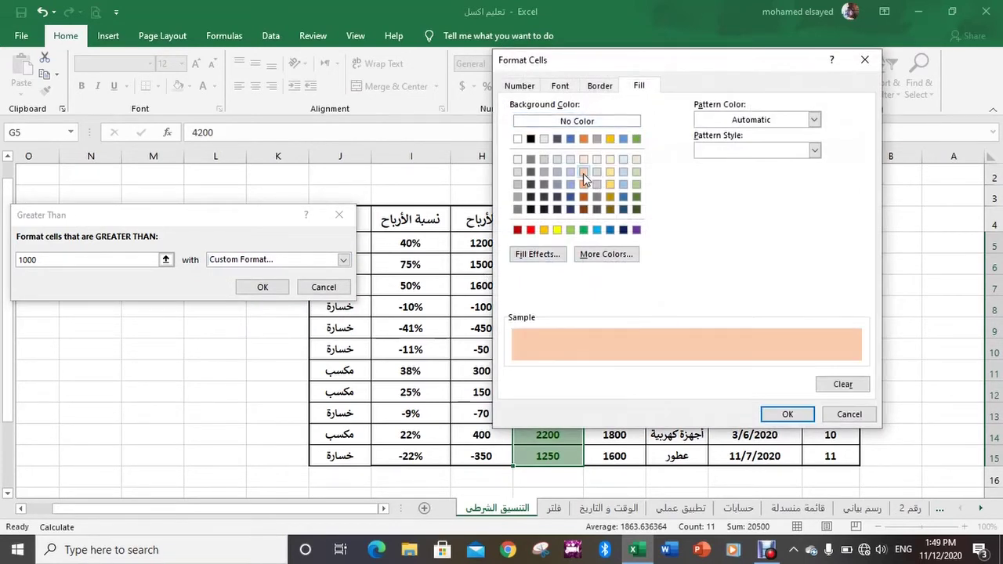
left_click(790, 416)
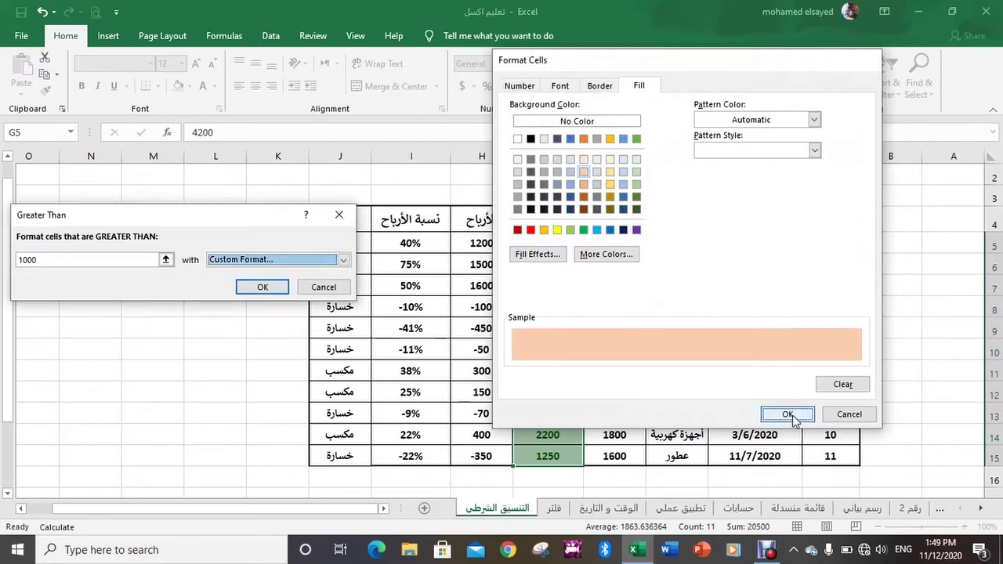
left_click(792, 417)
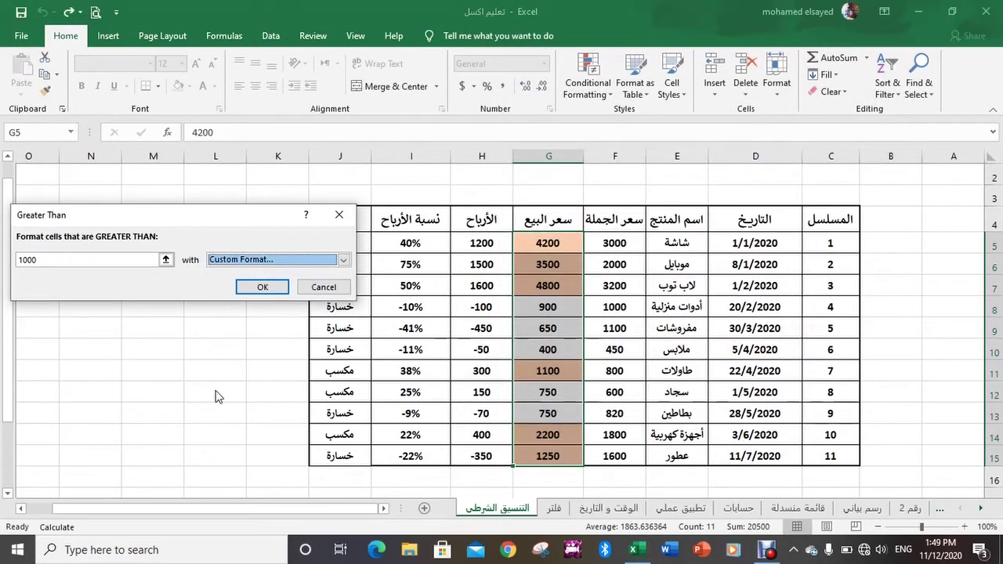
left_click(263, 288)
- Change the G11 selling price from 1100 to 900
left_click(940, 332)
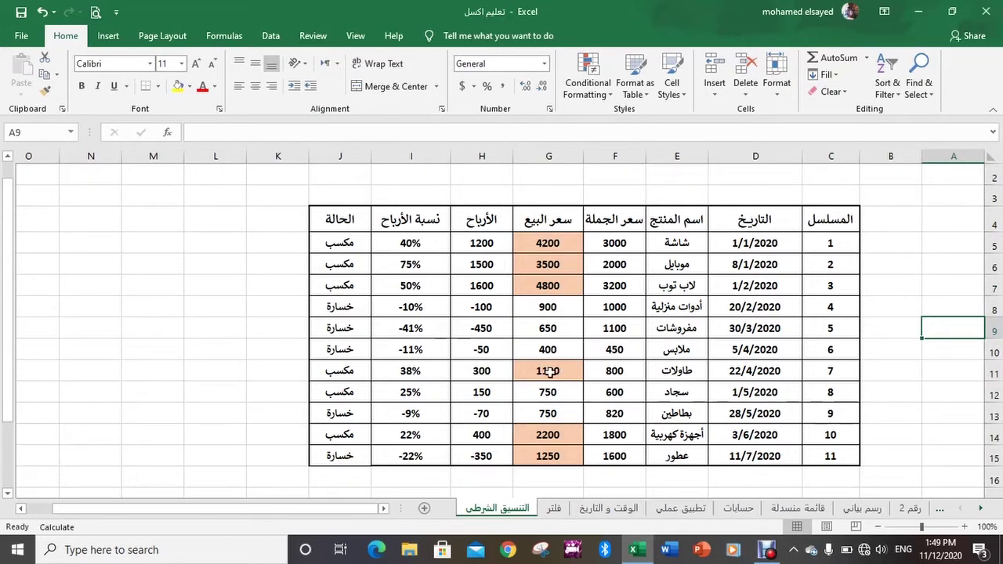
left_click(550, 372)
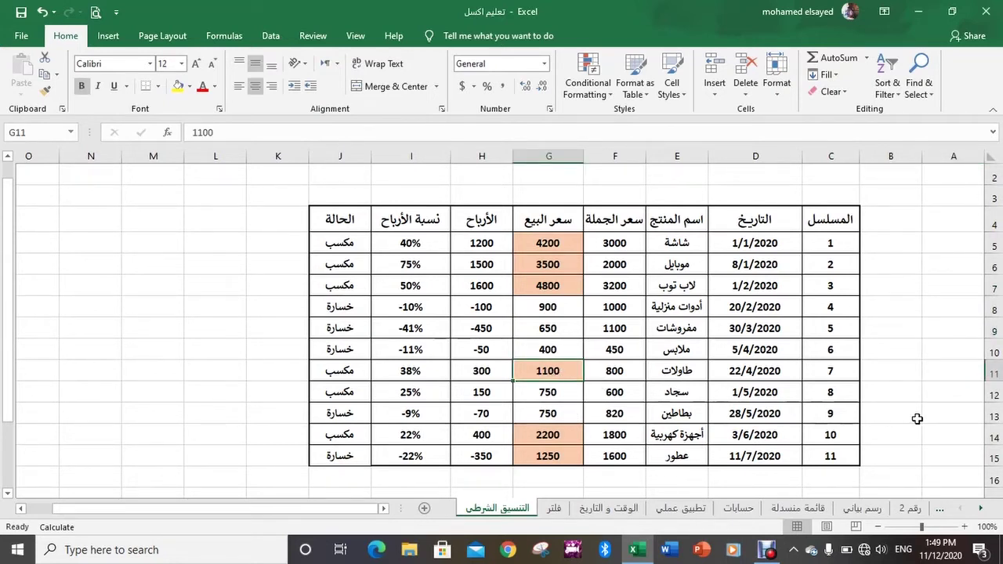
type("900")
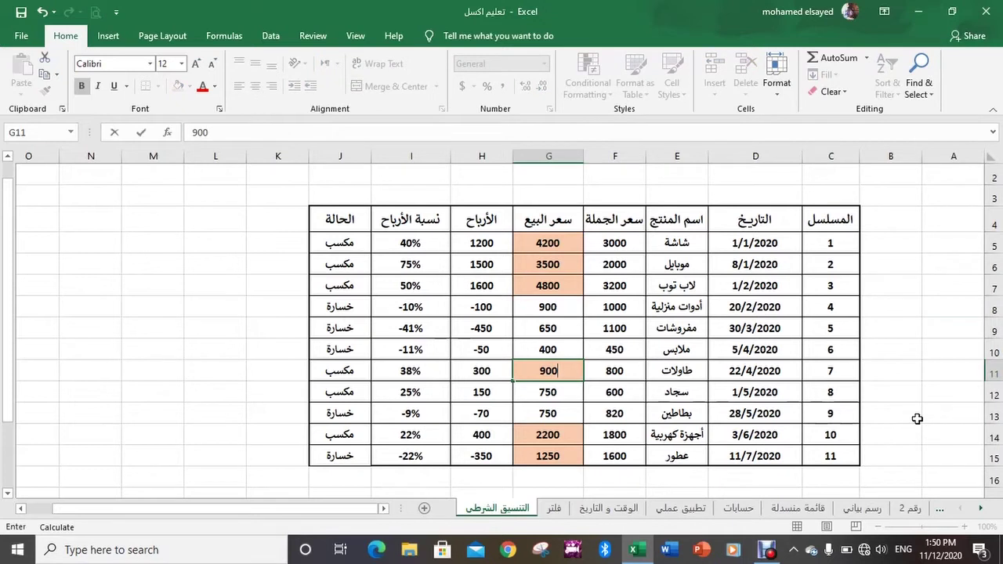
key("Return")
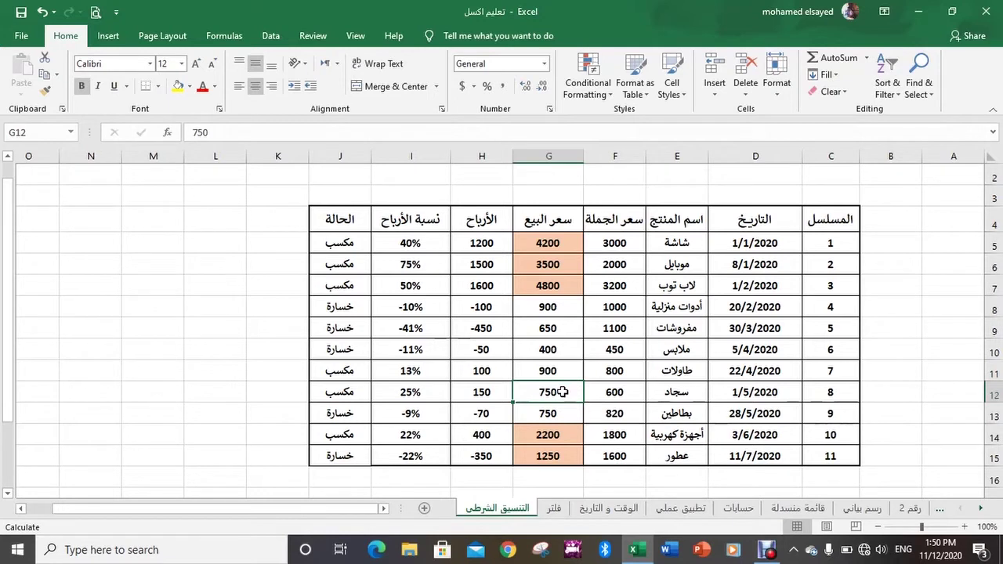
- Enter 1110 as the G12 selling price and reselect the prices in G5:G15
type("100")
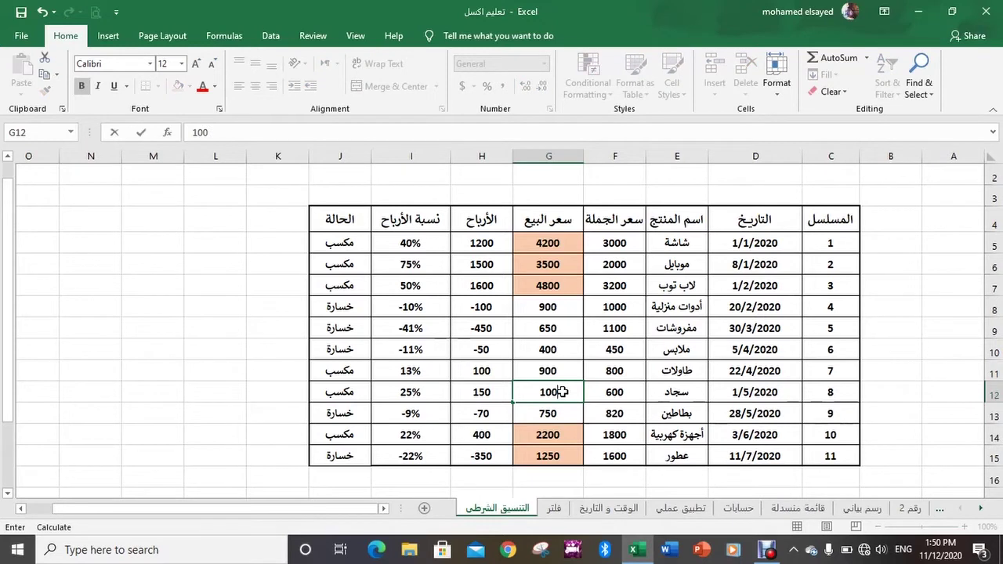
key("BackSpace")
key("BackSpace")
type("110")
key("Return")
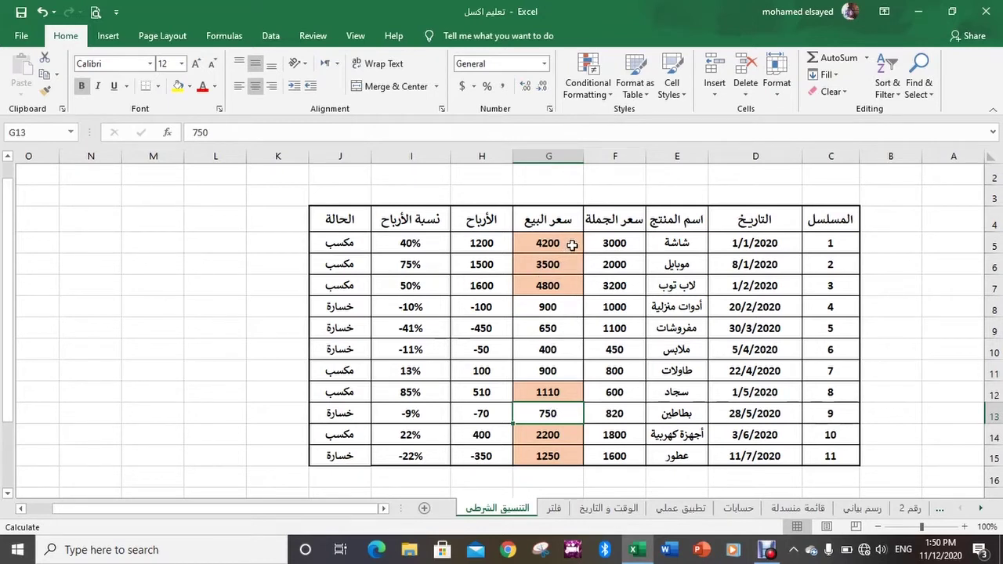
mouse_move(570, 252)
left_mouse_down()
mouse_move(526, 398)
mouse_move(527, 459)
left_mouse_up()
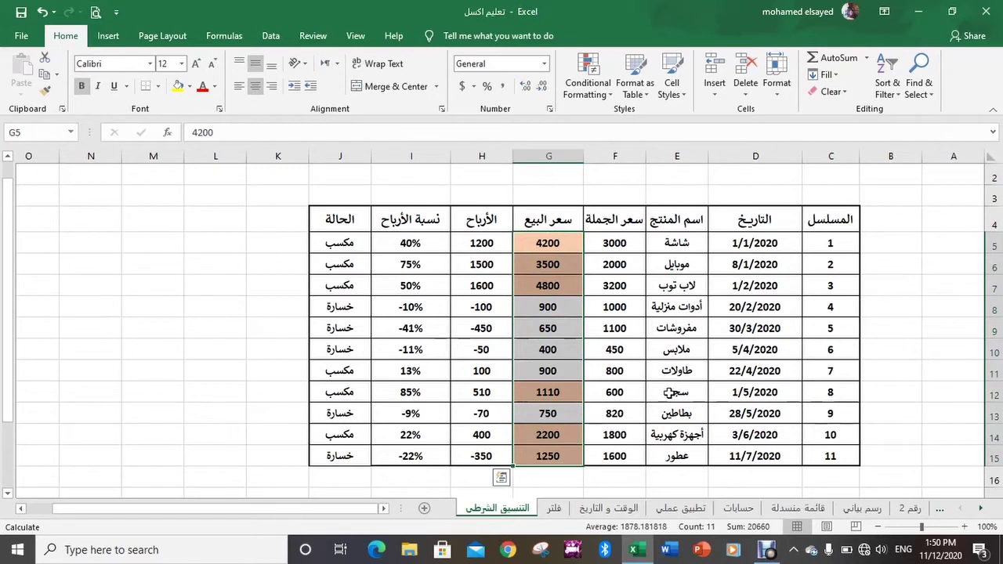
- Clear the conditional formatting rules from the selected G5:G15 prices
left_click(589, 95)
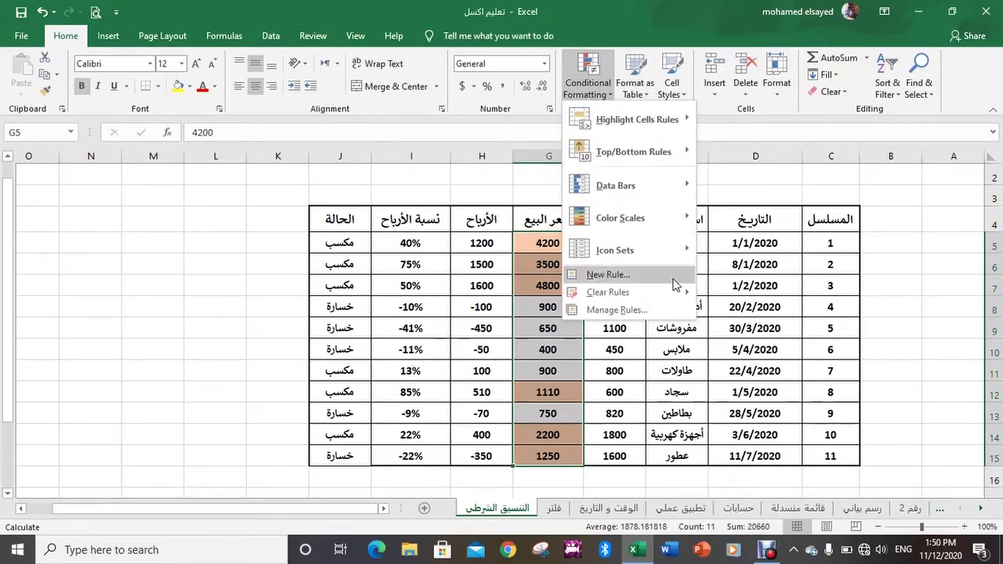
mouse_move(609, 293)
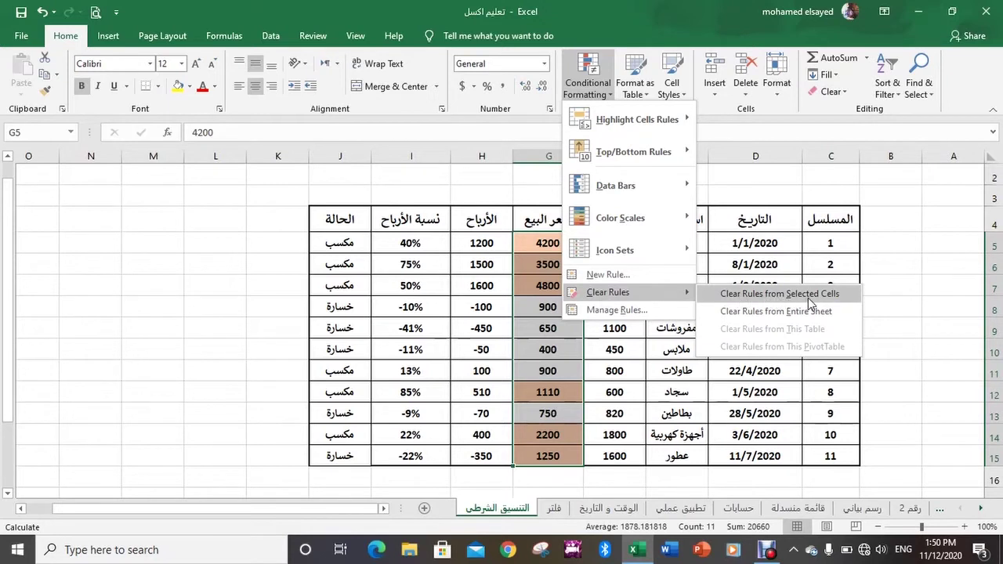
left_click(779, 294)
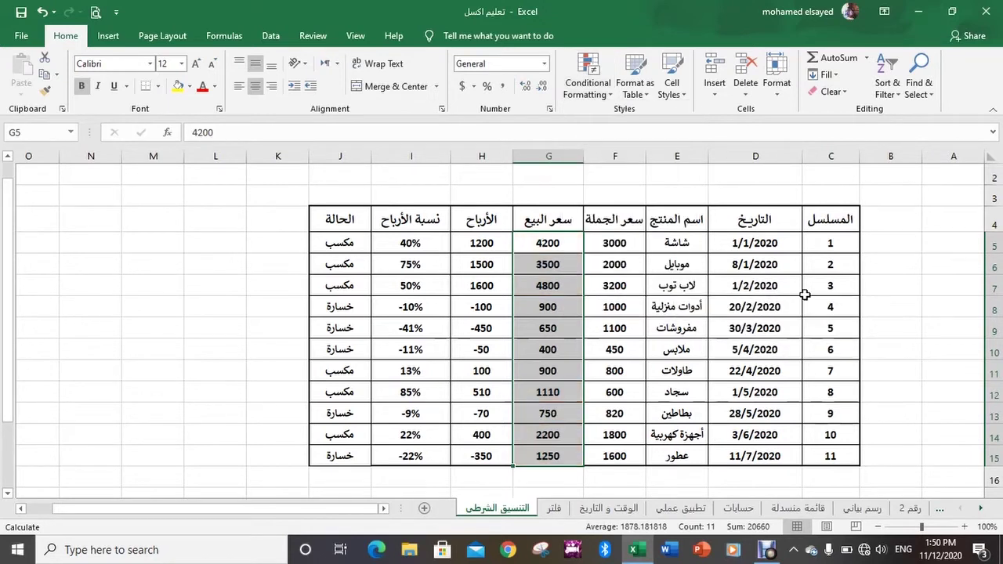
left_click(208, 261)
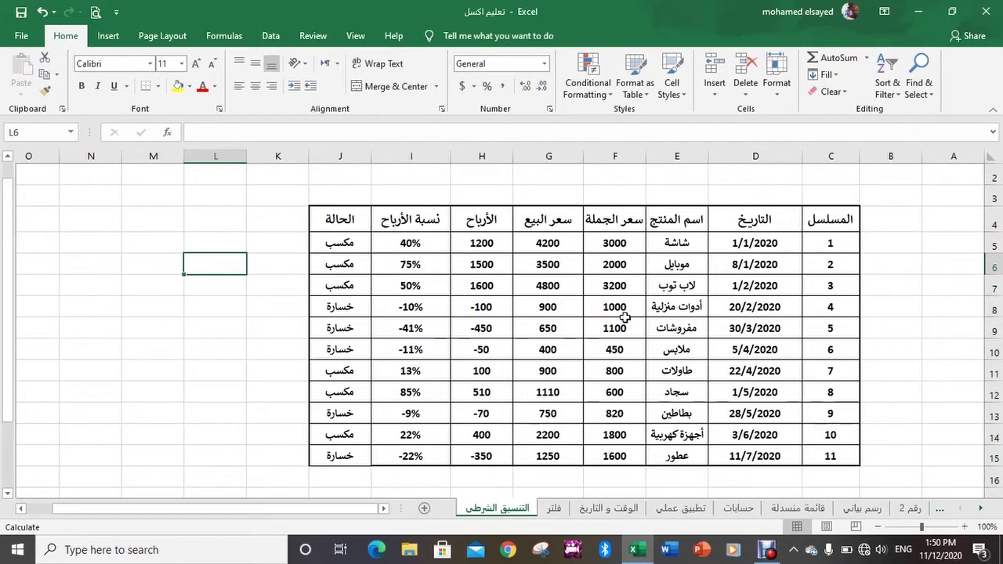
left_click_drag(568, 243, 569, 455)
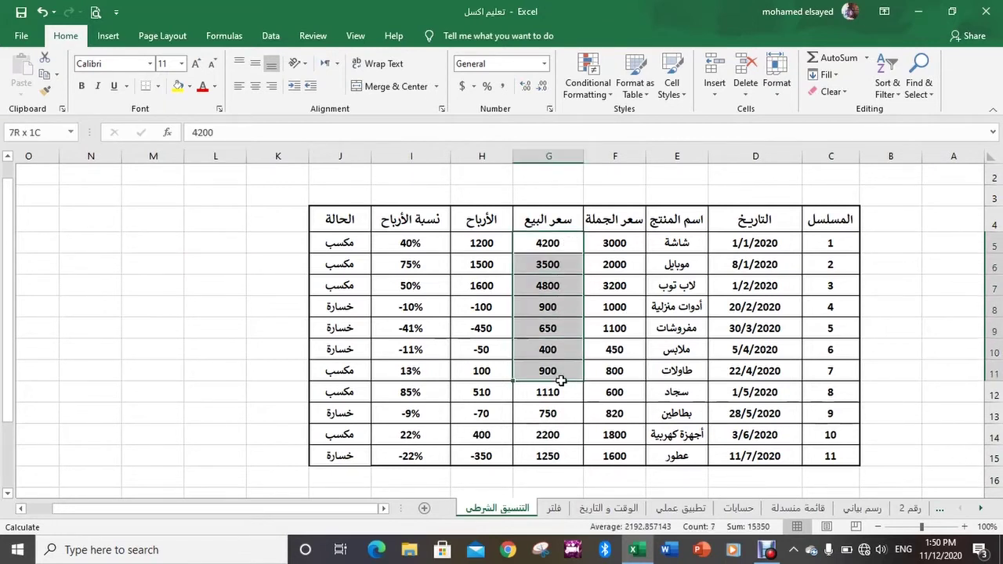
left_click(597, 87)
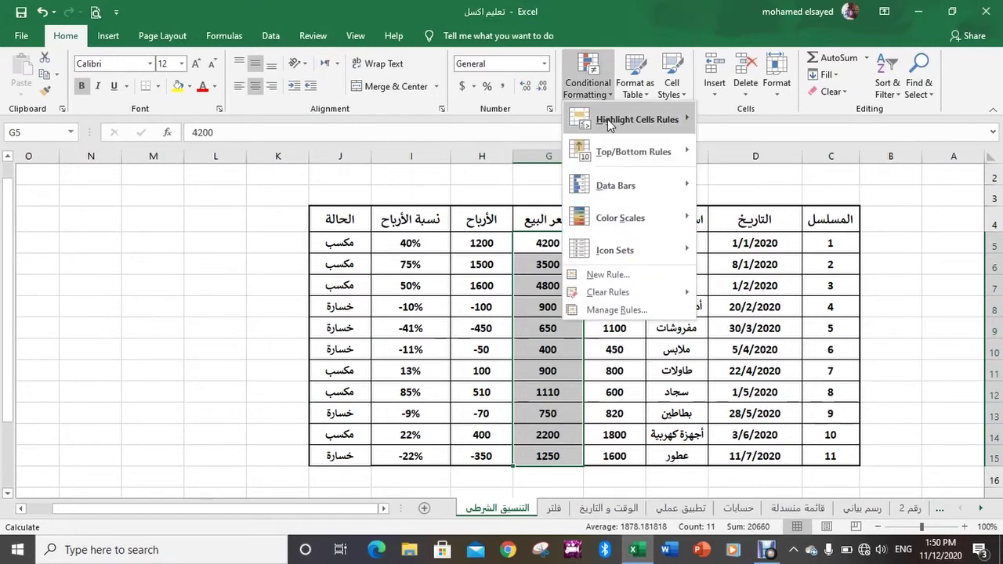
mouse_move(637, 119)
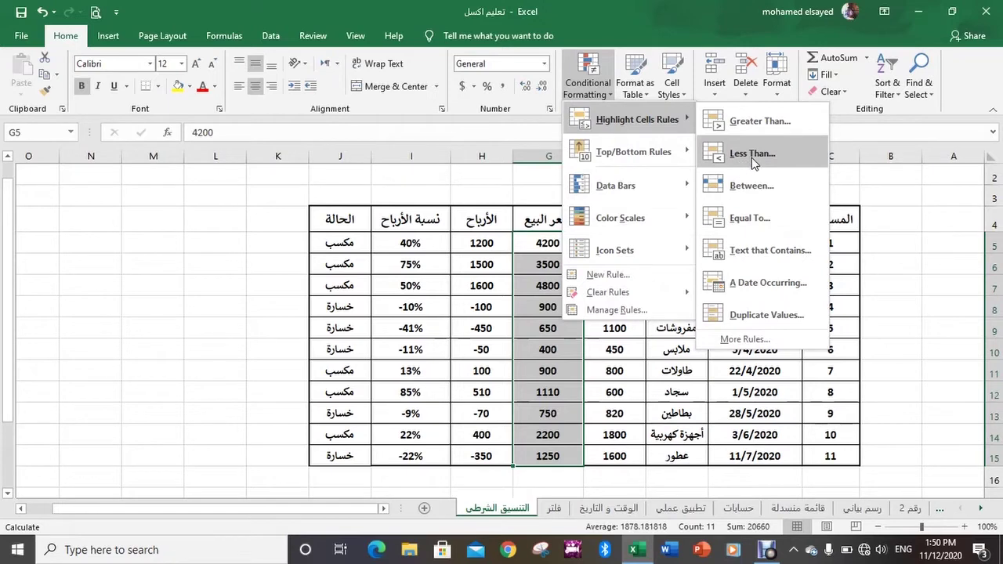
left_click(754, 154)
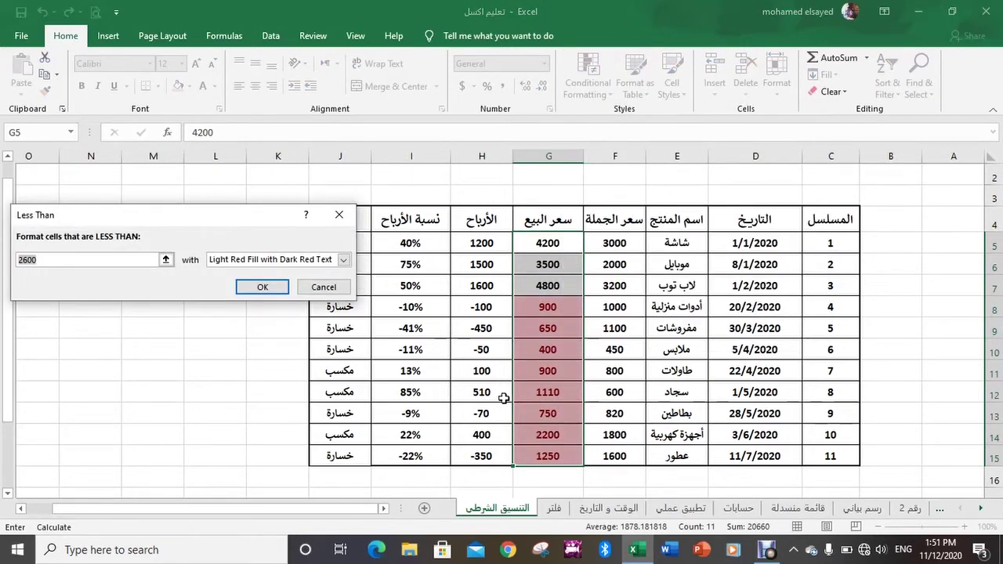
left_click(47, 259)
type("500")
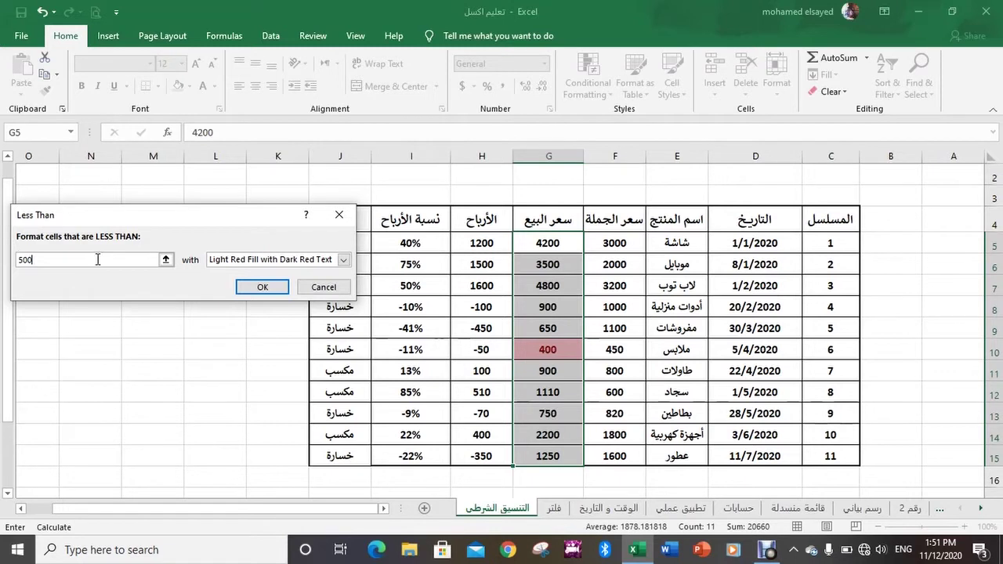
left_click(332, 287)
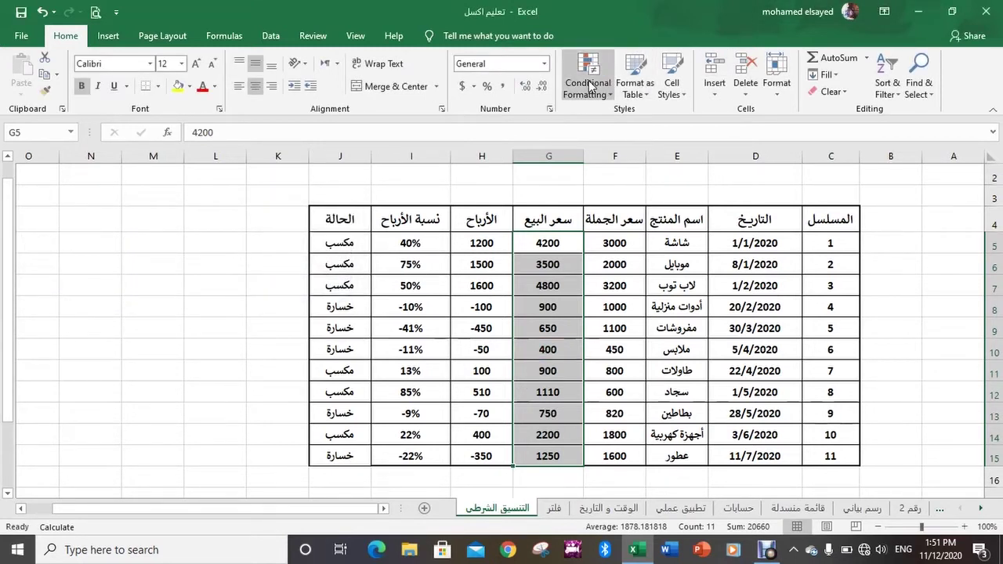
- Apply a Between 1000 and 1500 rule with Light Red Fill and Dark Red Text
left_click(588, 76)
mouse_move(637, 119)
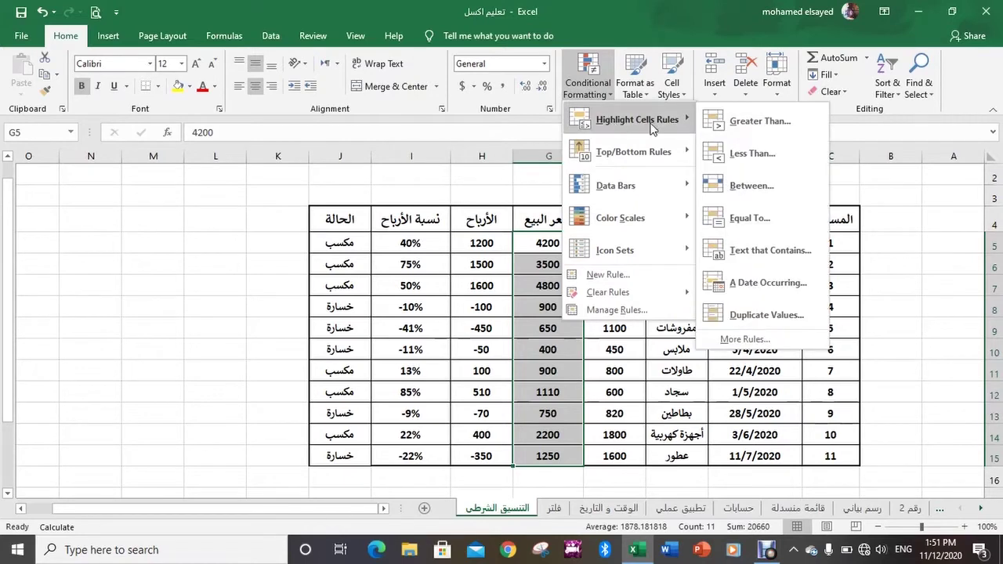
left_click(748, 185)
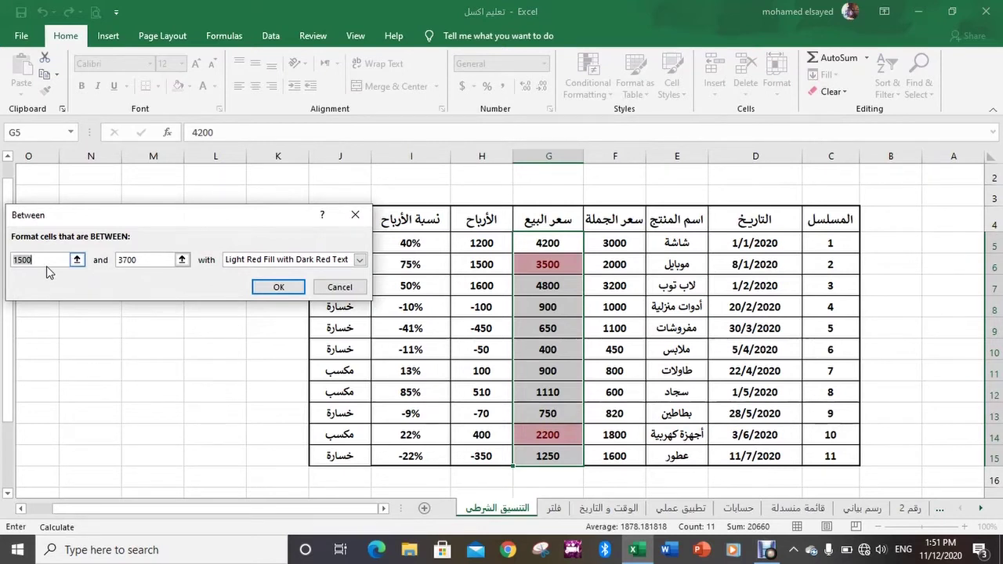
type("100")
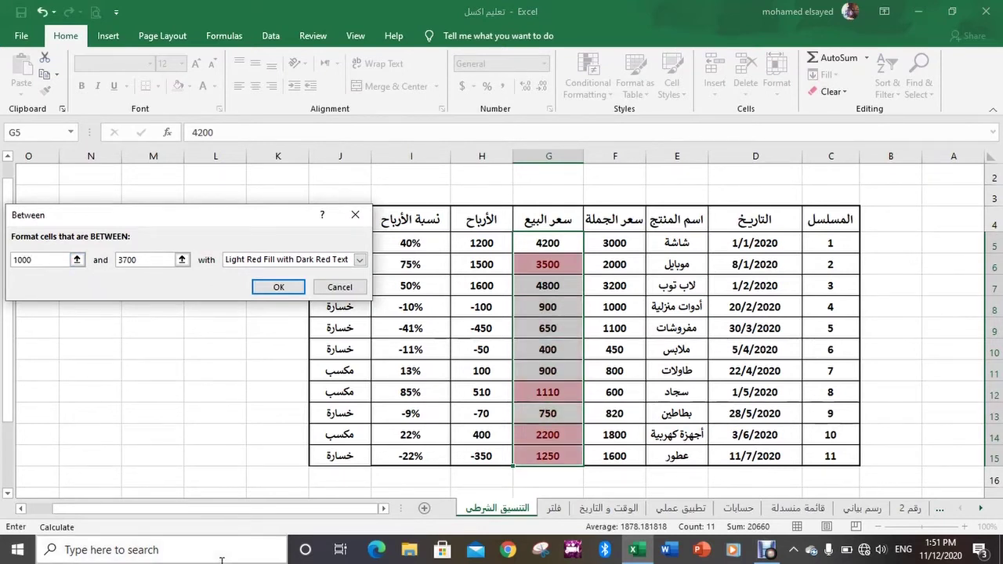
left_click(119, 265)
type("15")
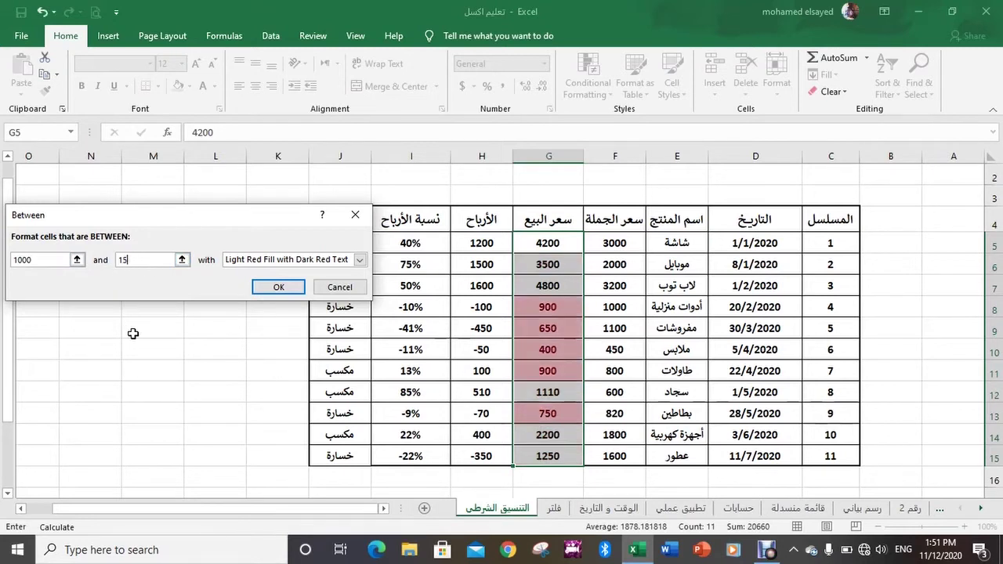
type("00")
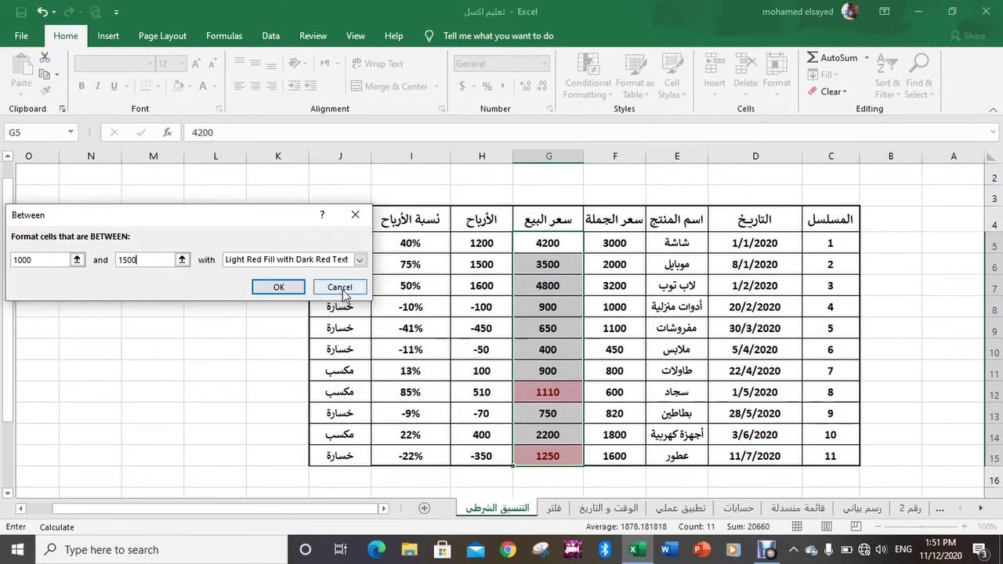
left_click(279, 287)
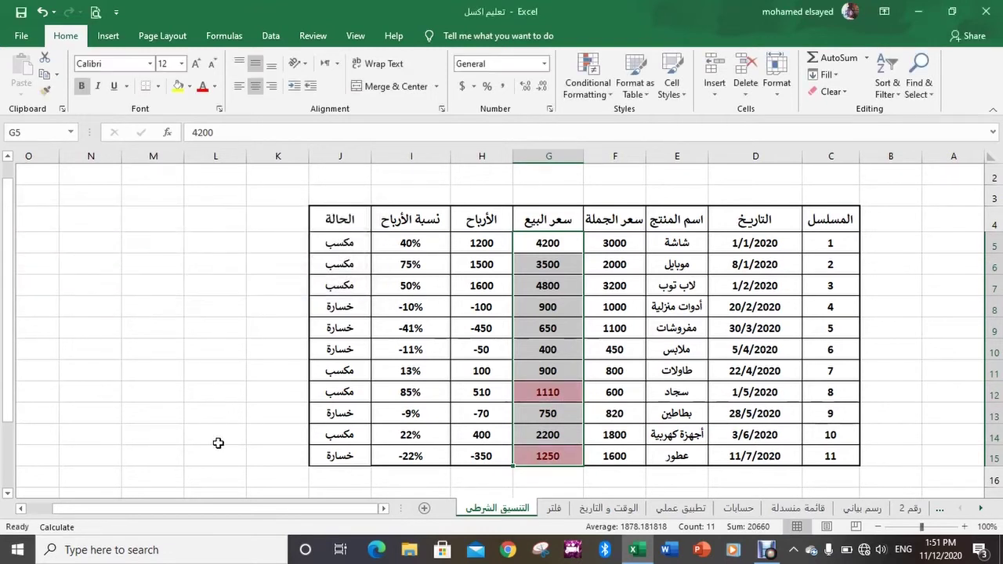
left_click(219, 413)
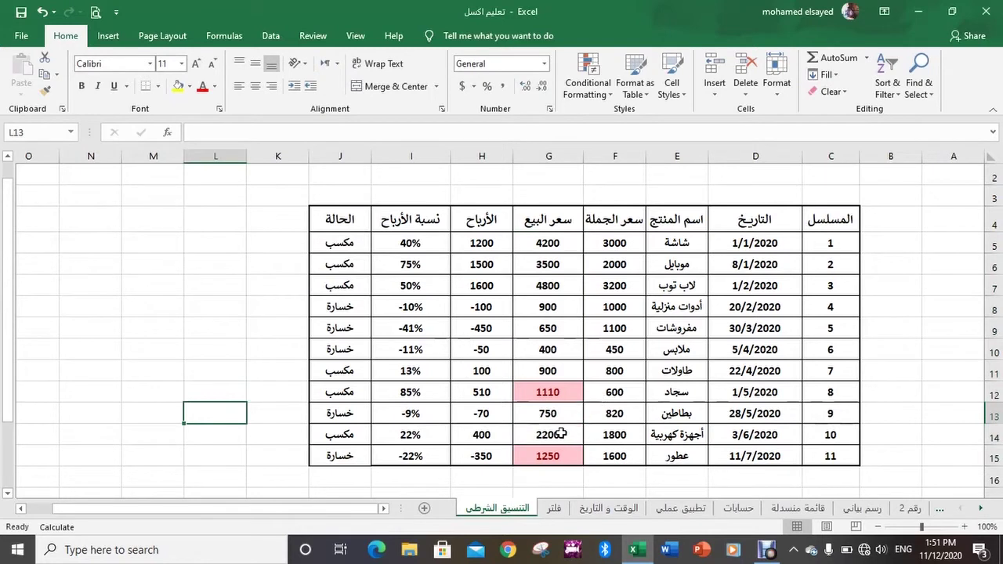
- Enter 700 in G12, then change it to 1200 so it picks up the red highlight
left_click(549, 395)
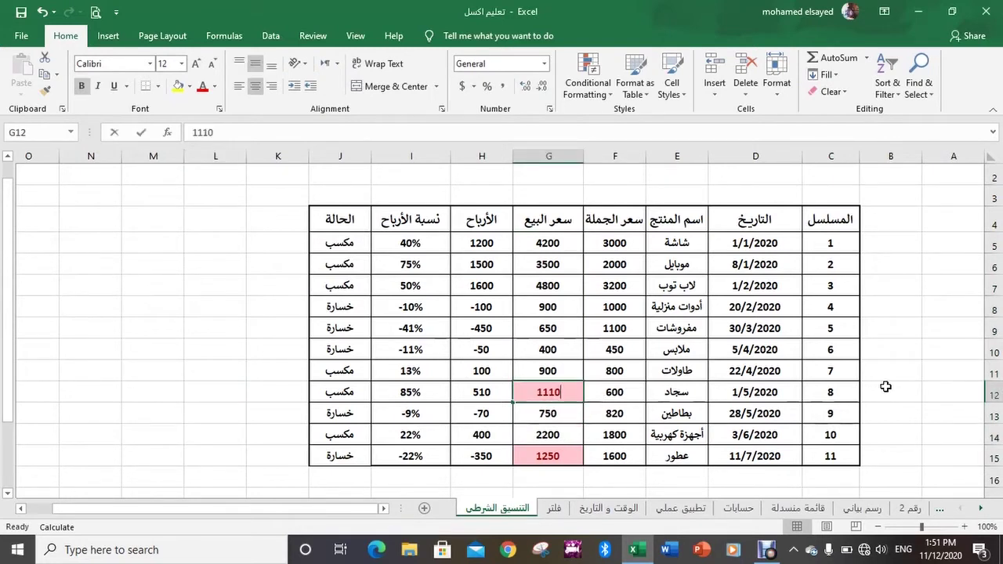
type("700")
key("Return")
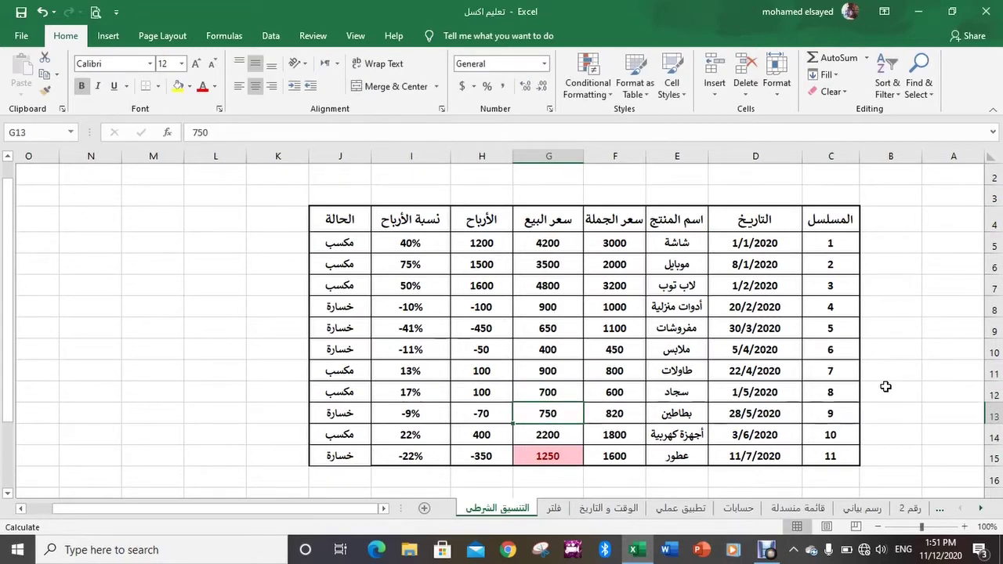
left_click(553, 396)
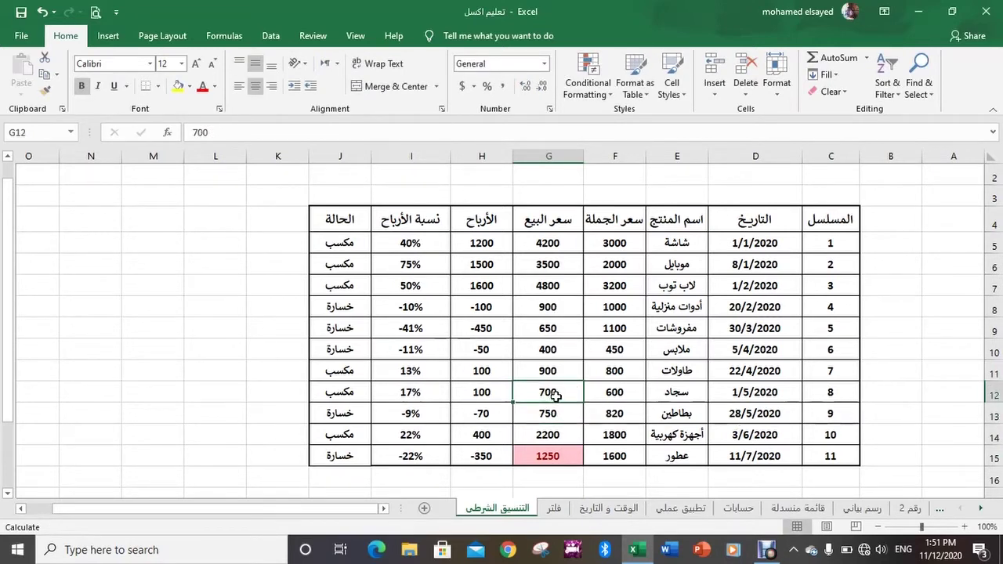
type("1200")
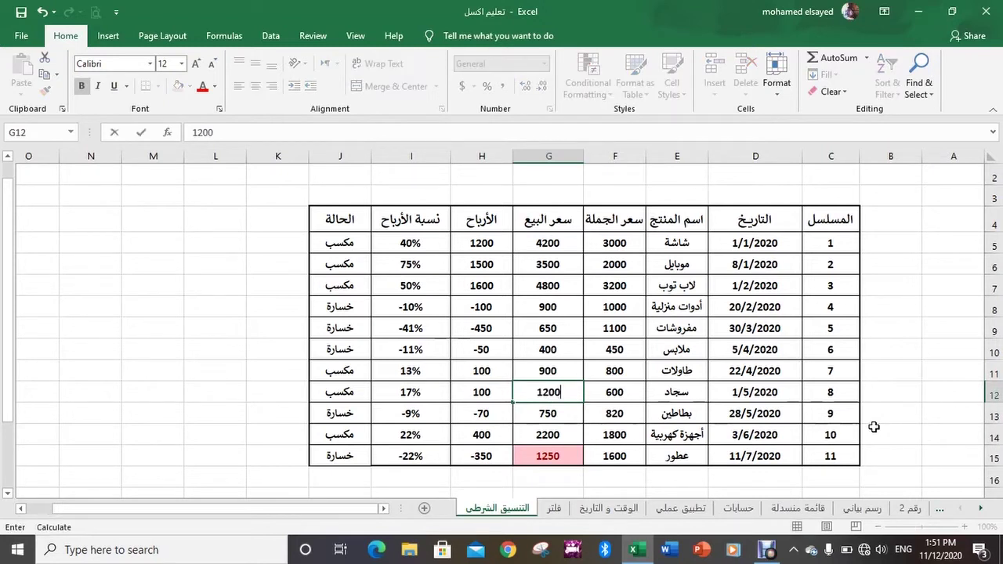
key("Return")
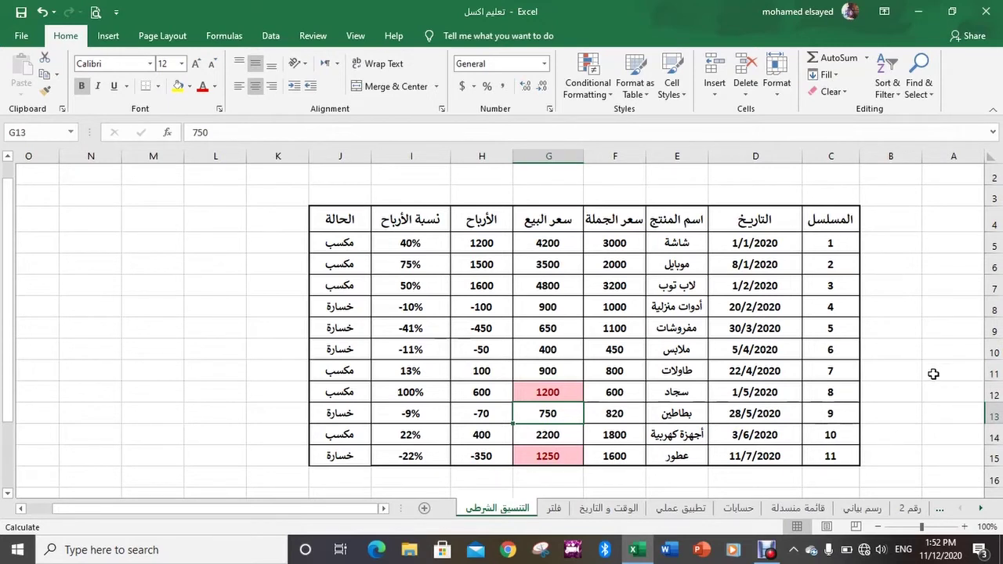
- Select G5:G15 and clear its conditional formatting rules
left_click_drag(564, 246, 547, 451)
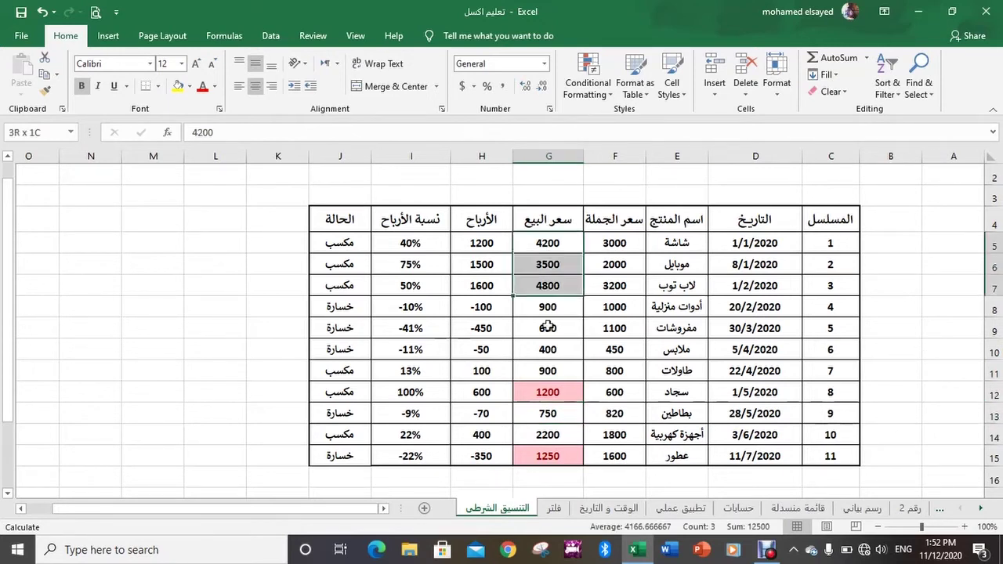
left_click(606, 94)
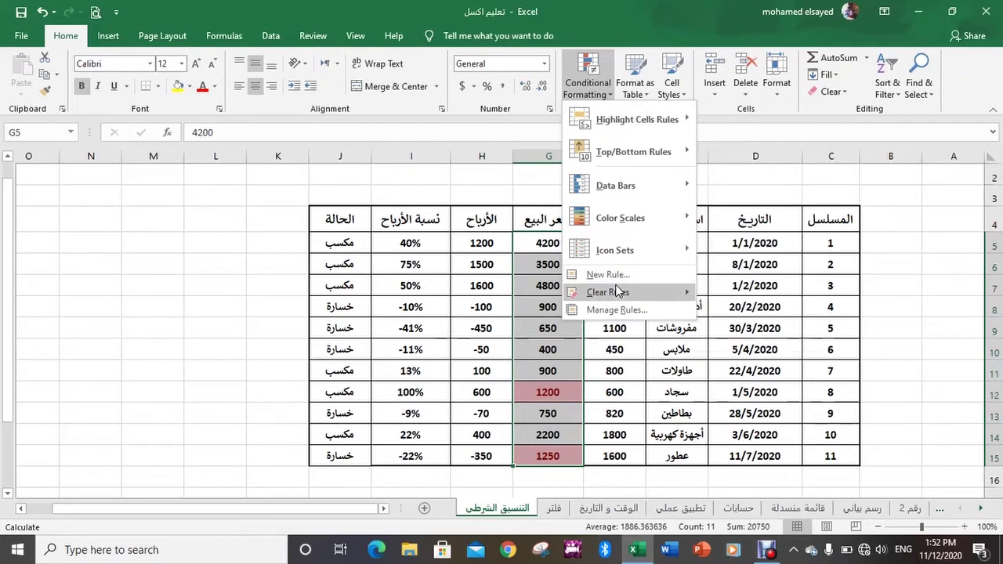
mouse_move(627, 292)
left_click(729, 294)
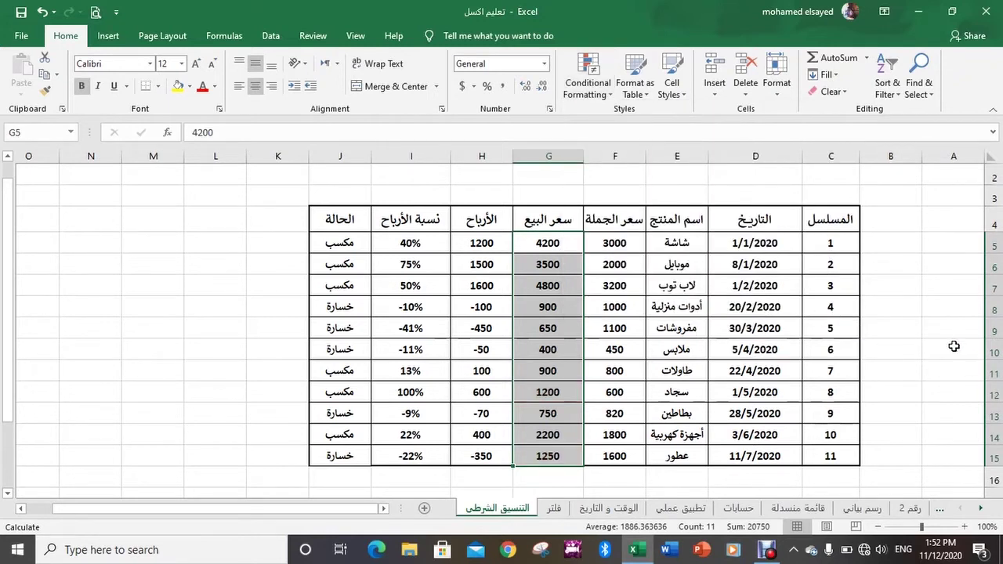
left_click(942, 340)
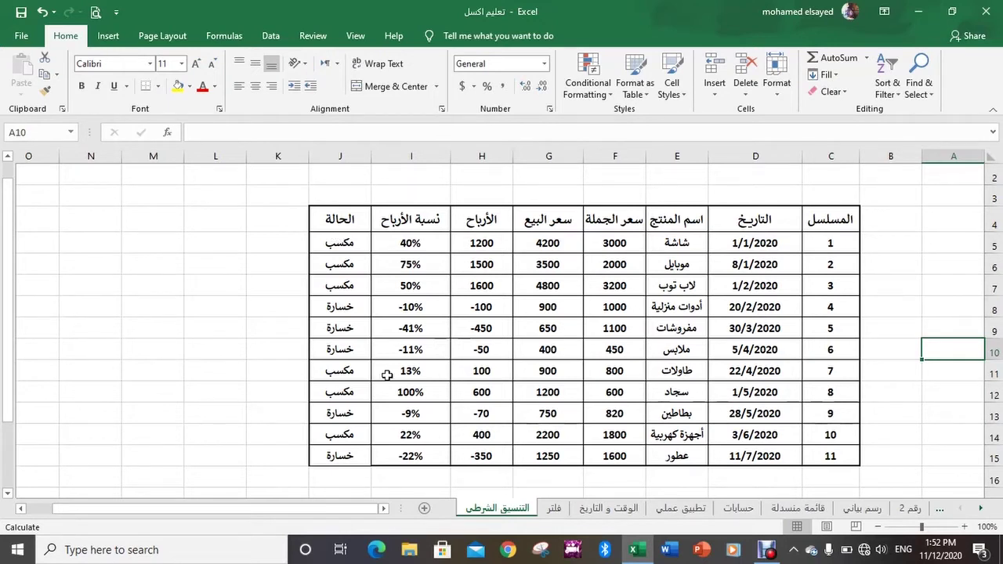
- Check the IF formula in J9, select C5:J15, and bring up Conditional Formatting
left_click(351, 333)
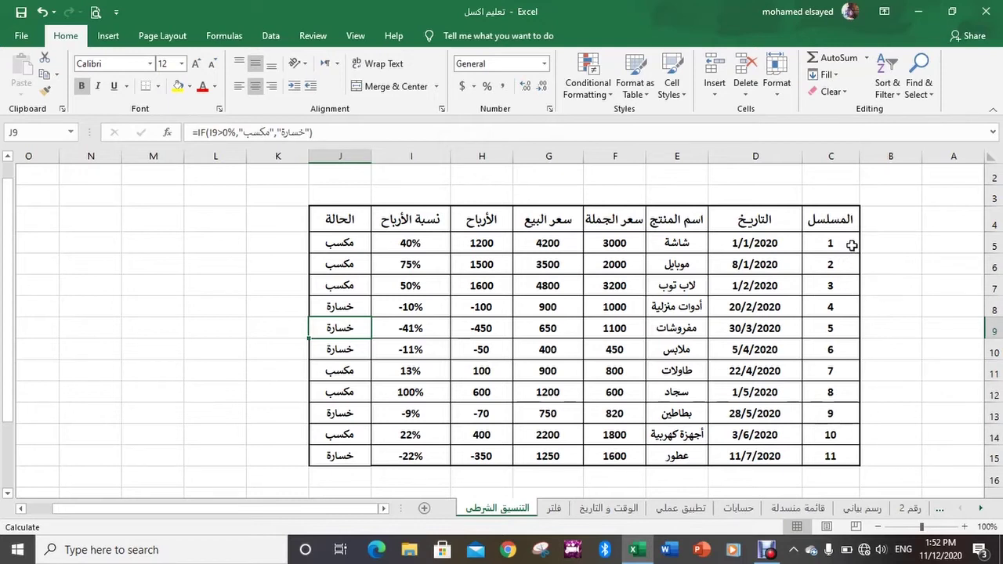
mouse_move(851, 246)
left_mouse_down()
mouse_move(347, 243)
mouse_move(339, 455)
left_mouse_up()
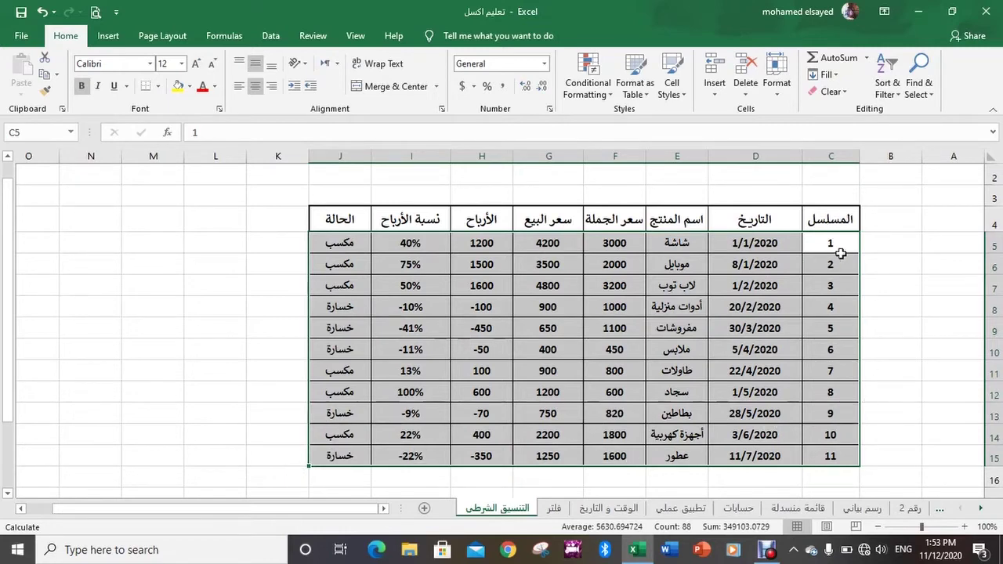
mouse_move(849, 246)
left_mouse_down()
mouse_move(664, 248)
mouse_move(336, 451)
left_mouse_up()
left_click(596, 93)
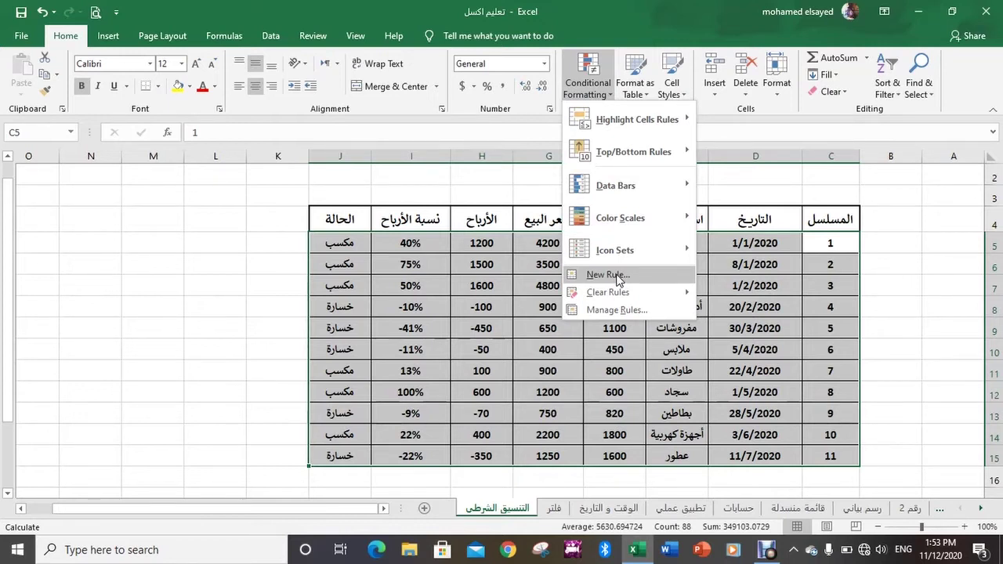
- Choose 'Use a formula to determine which cells to format' and enter =$I5>0%
left_click(615, 275)
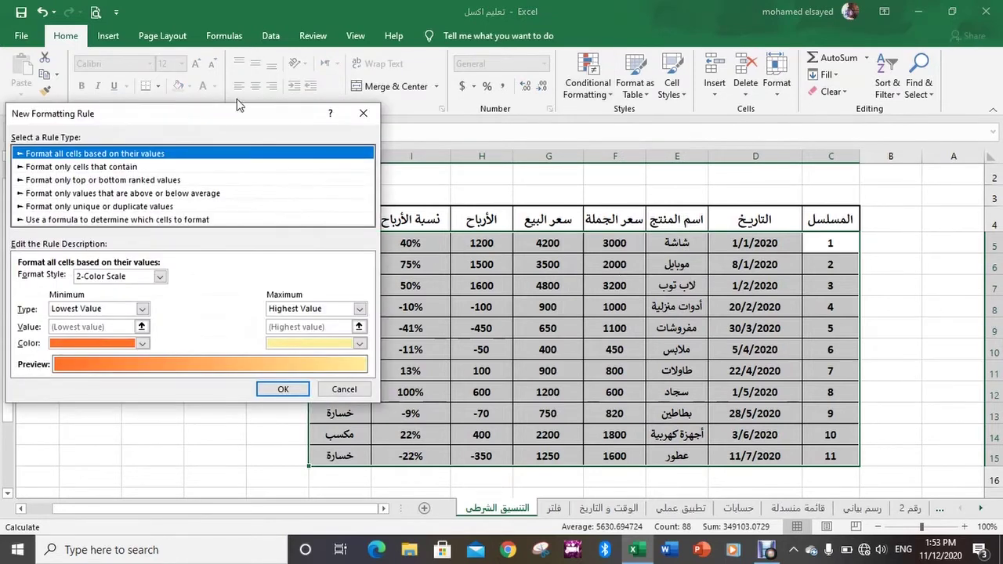
left_click_drag(227, 116, 817, 58)
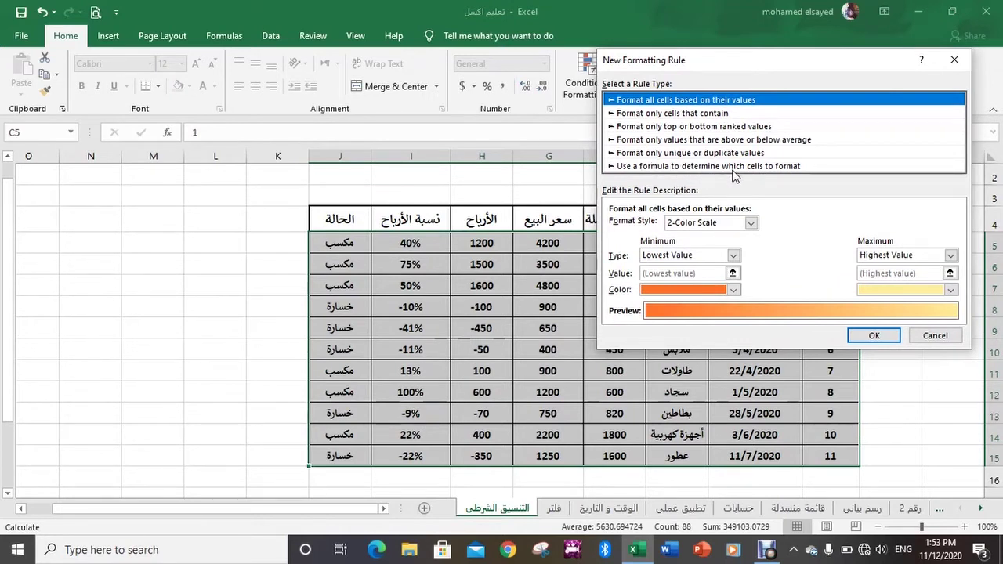
left_click(791, 169)
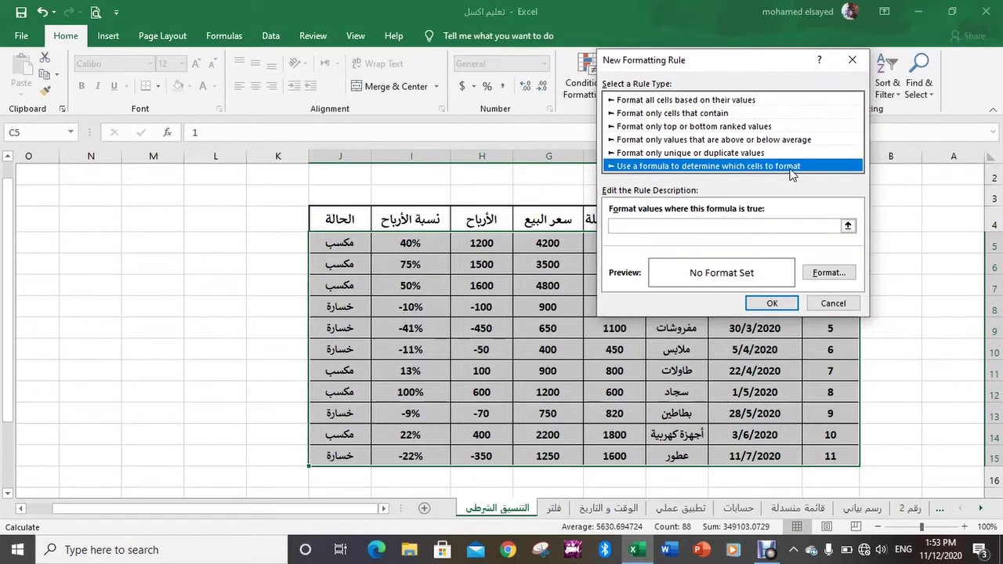
left_click(753, 226)
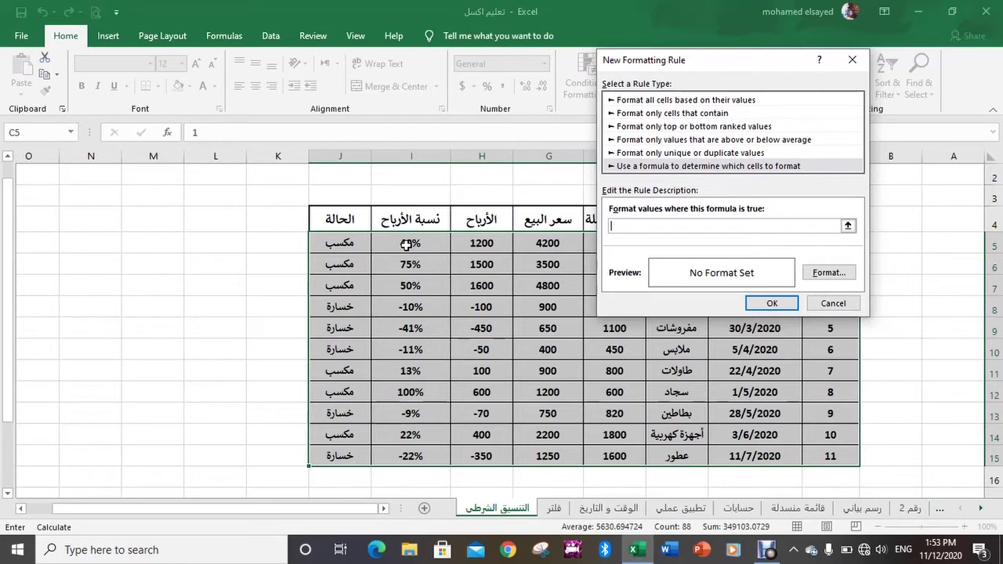
left_click(406, 245)
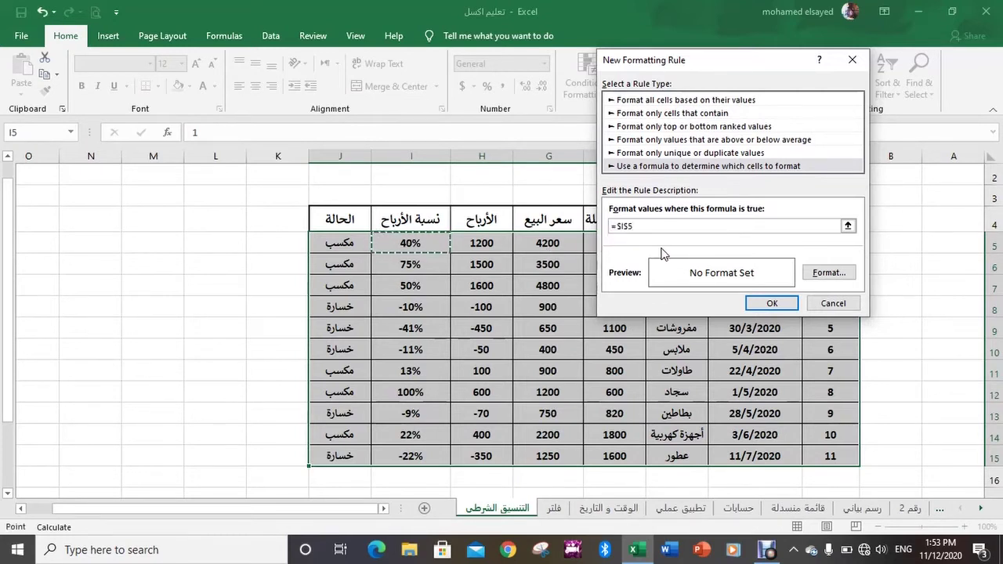
type(">0%")
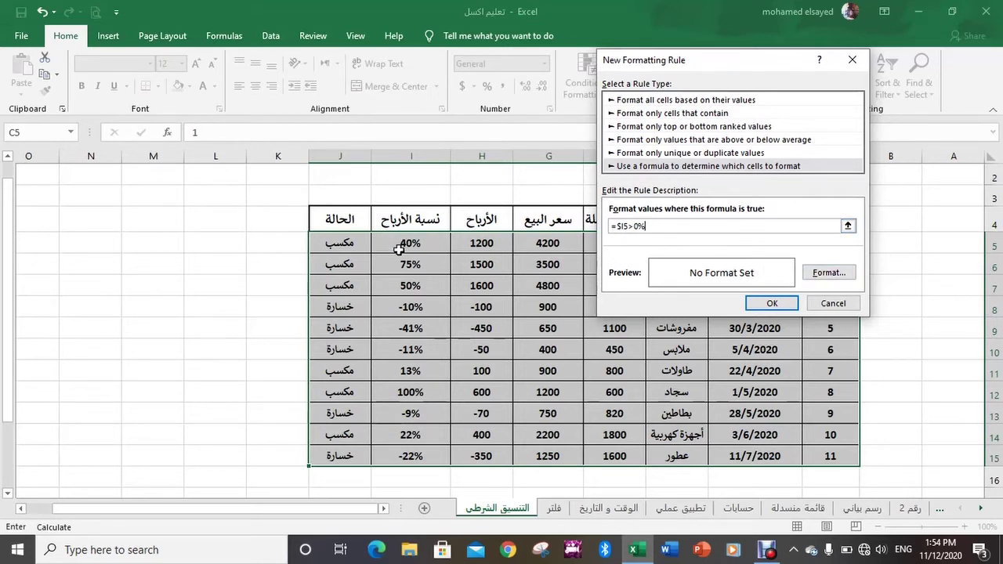
- Give the =$I5>0% rule a light green fill and apply it to the table
left_click(829, 273)
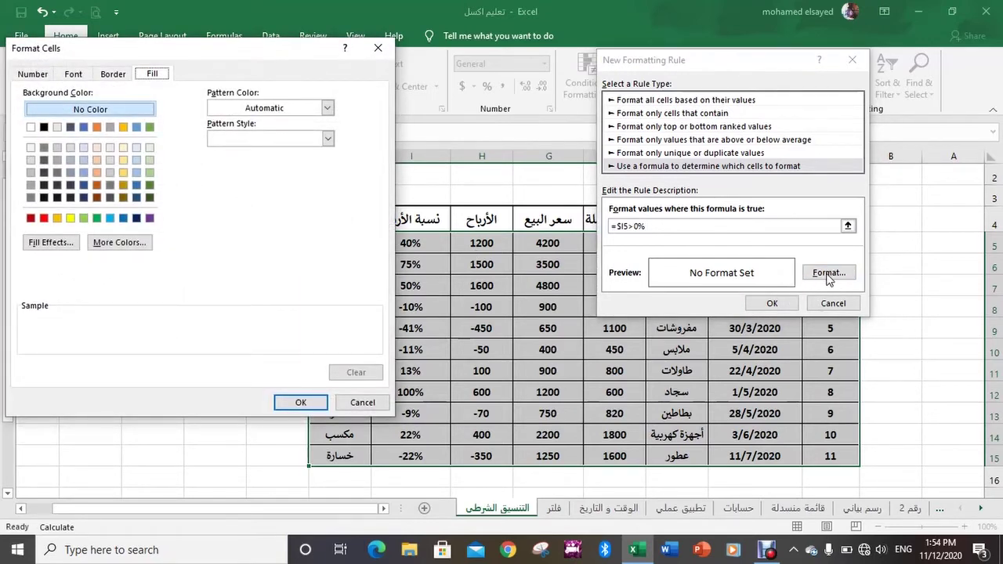
left_click(82, 219)
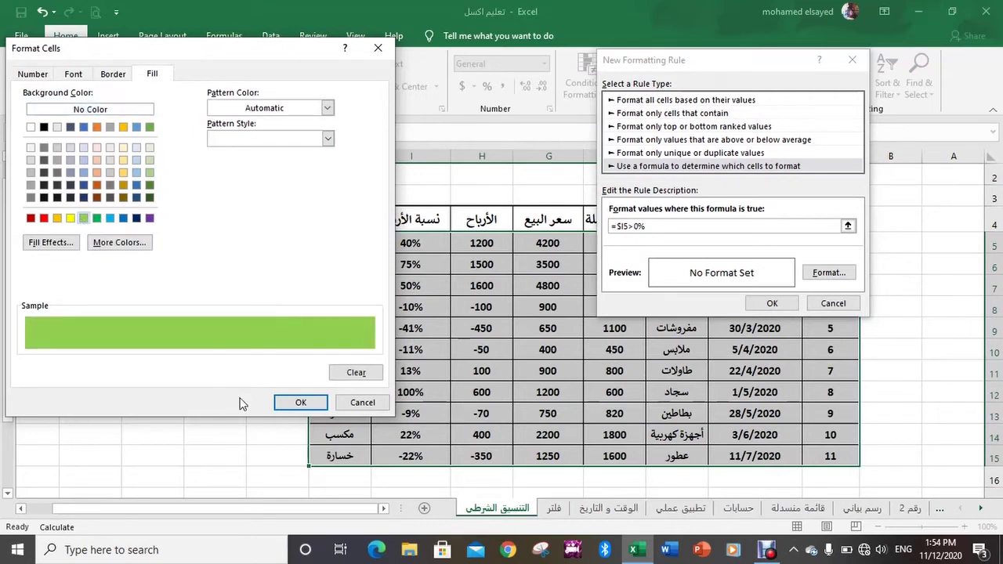
left_click(285, 406)
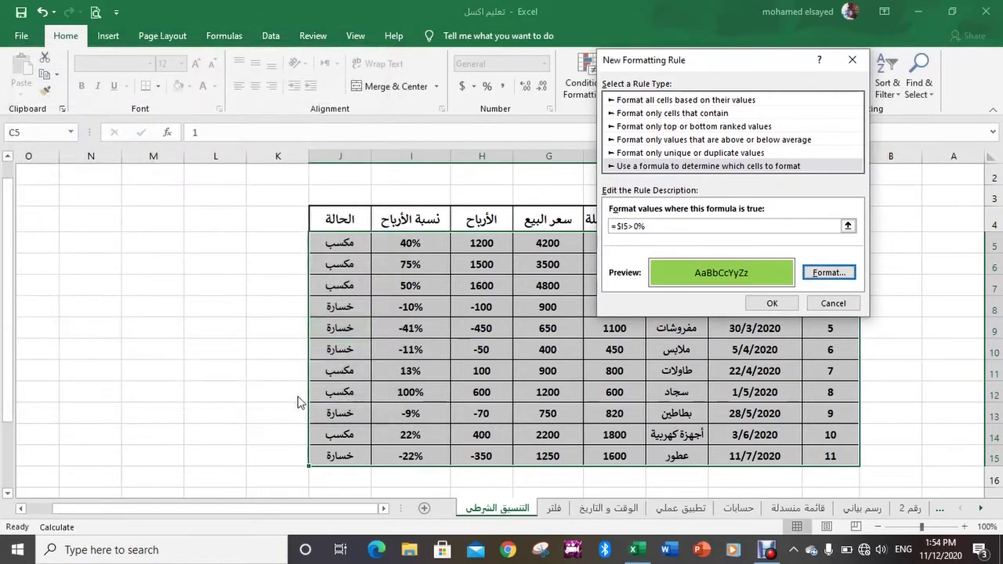
left_click(790, 308)
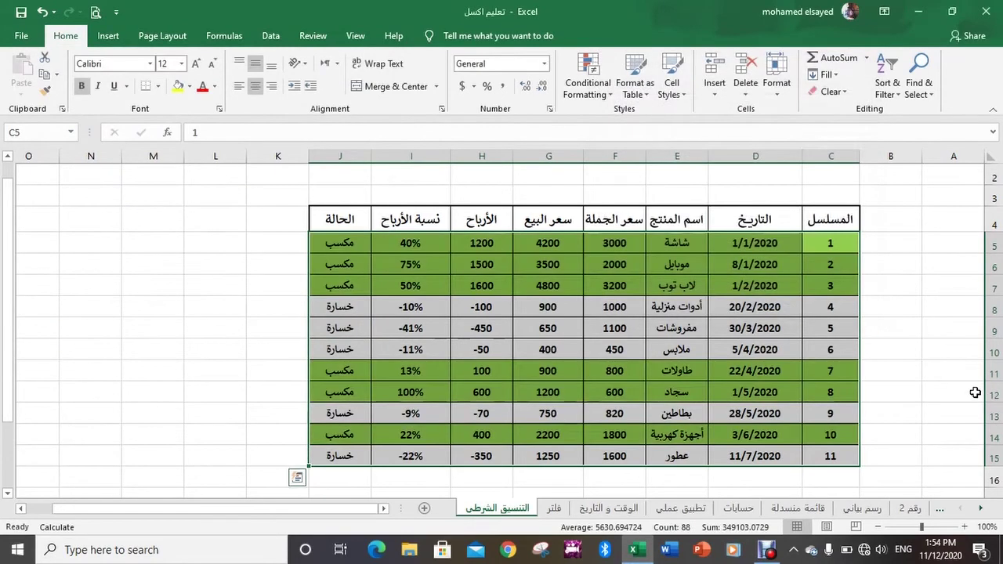
left_click(171, 340)
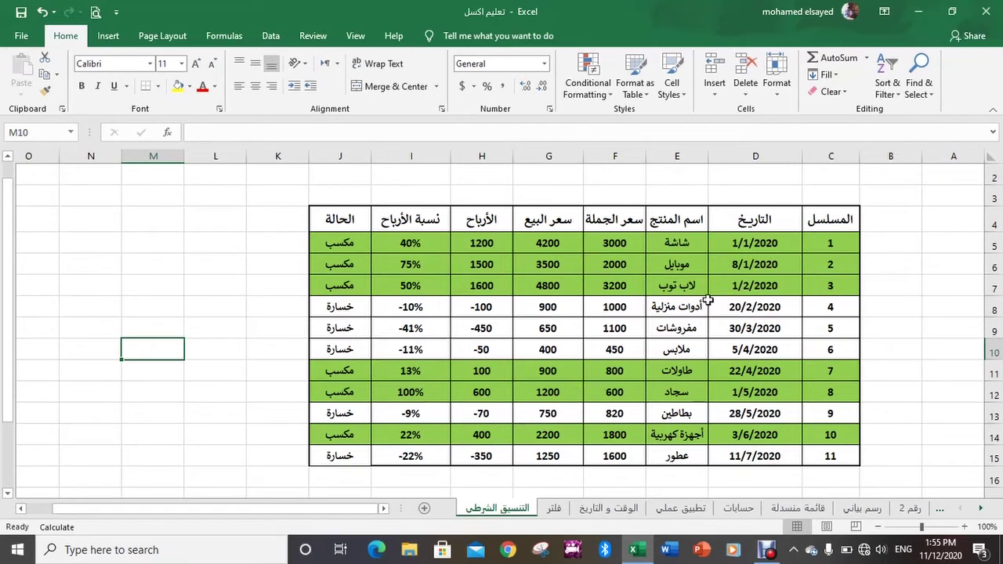
- Select the sales table C5:J15 and start a new formula-based conditional formatting rule
left_click_drag(818, 242, 366, 274)
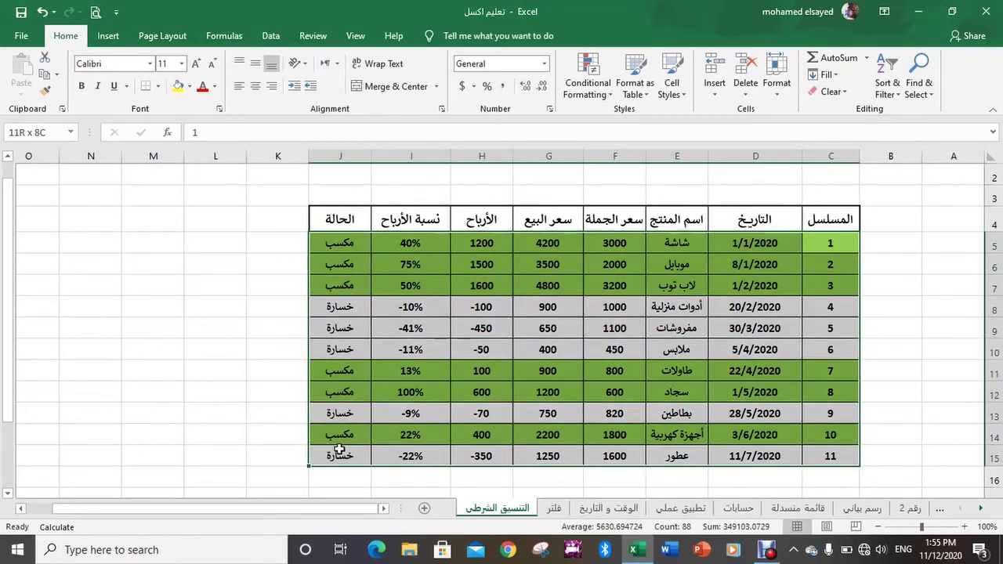
left_click_drag(366, 274, 340, 453)
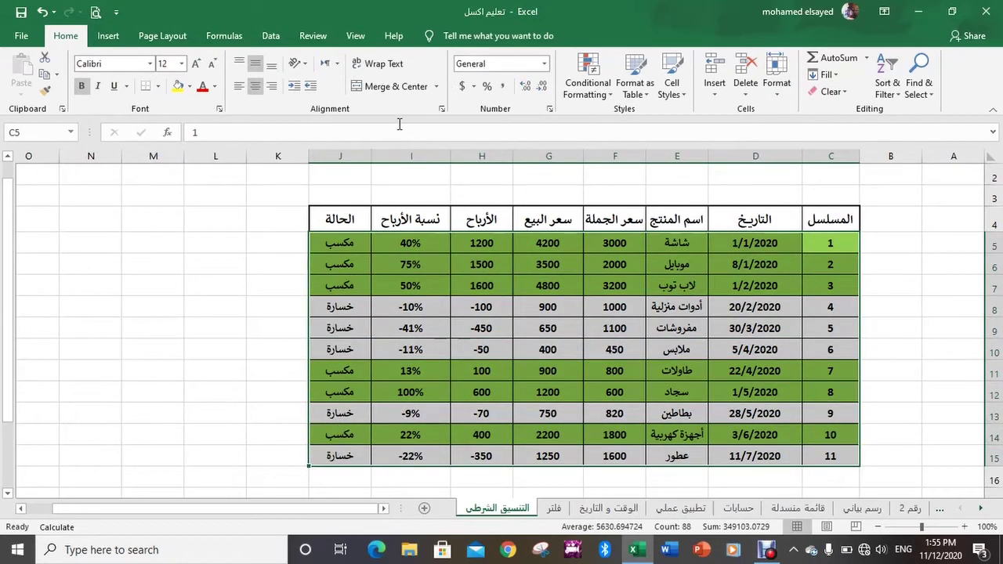
left_click(587, 74)
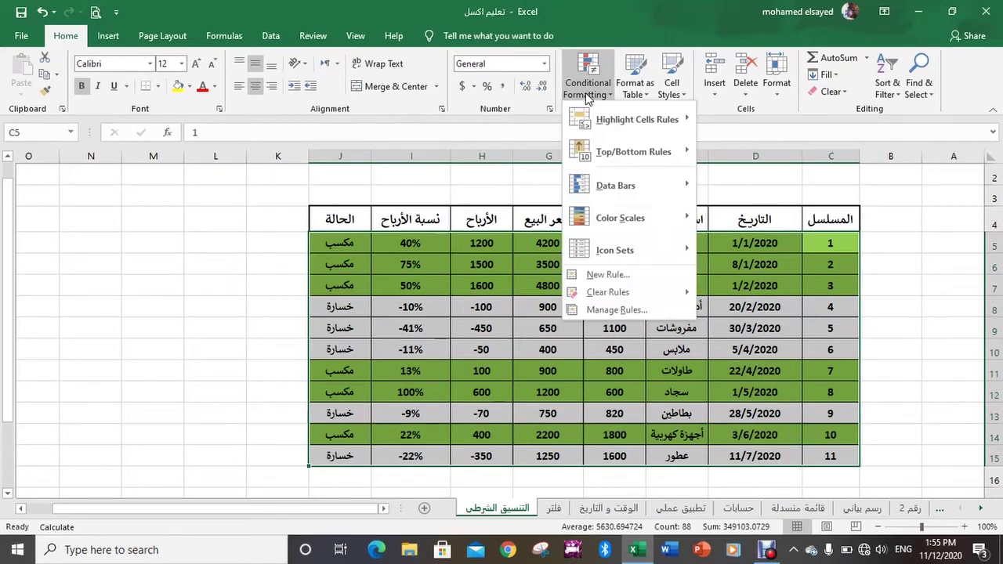
left_click(608, 276)
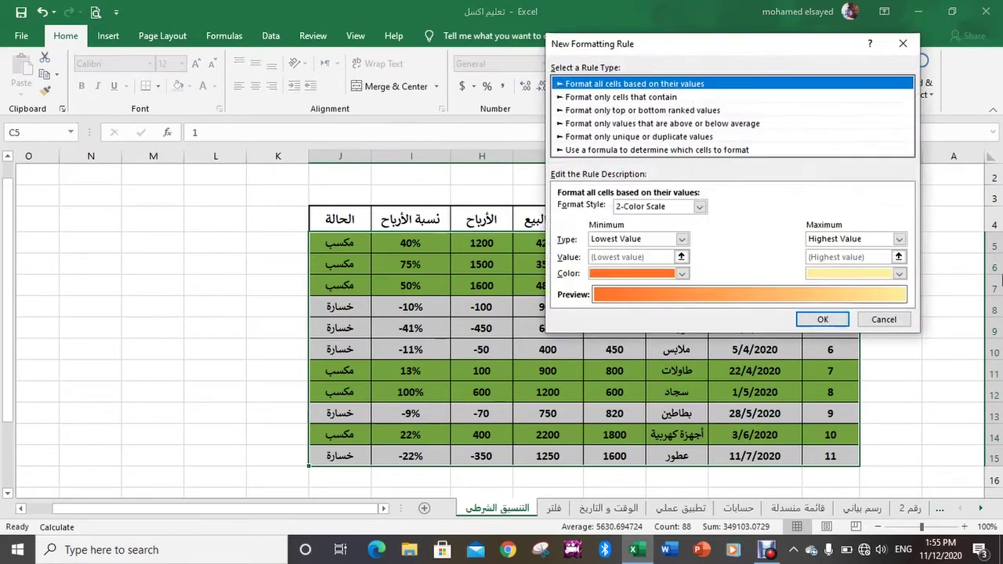
left_click(722, 151)
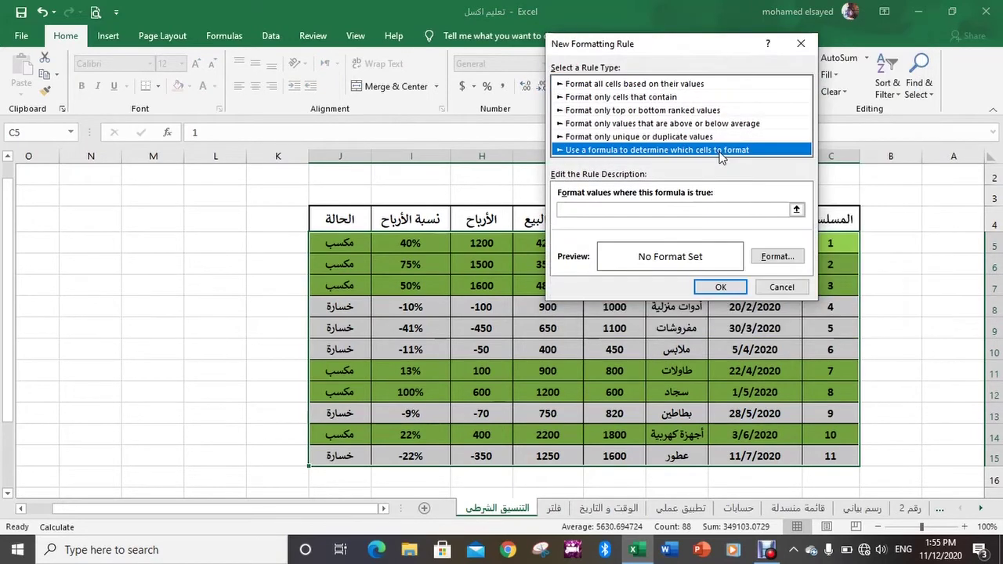
- Enter the rule condition =$I5<0%, locking only column I
left_click(780, 209)
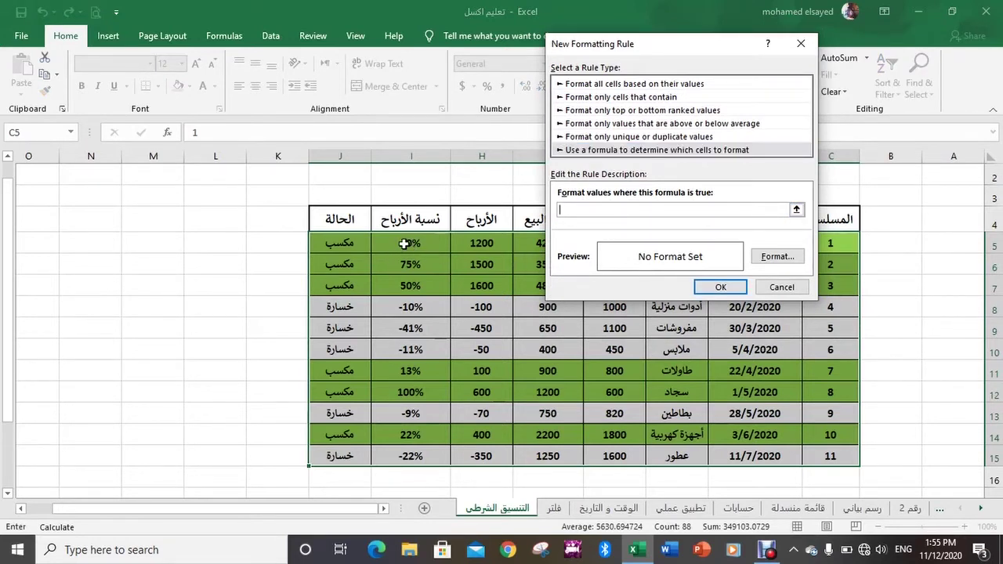
left_click(405, 244)
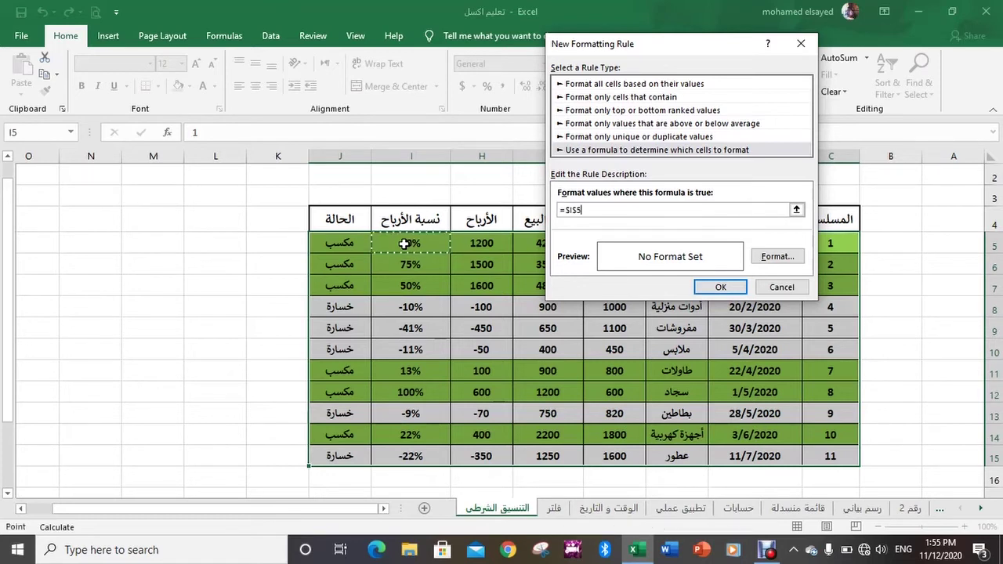
left_click(575, 210)
key("F4")
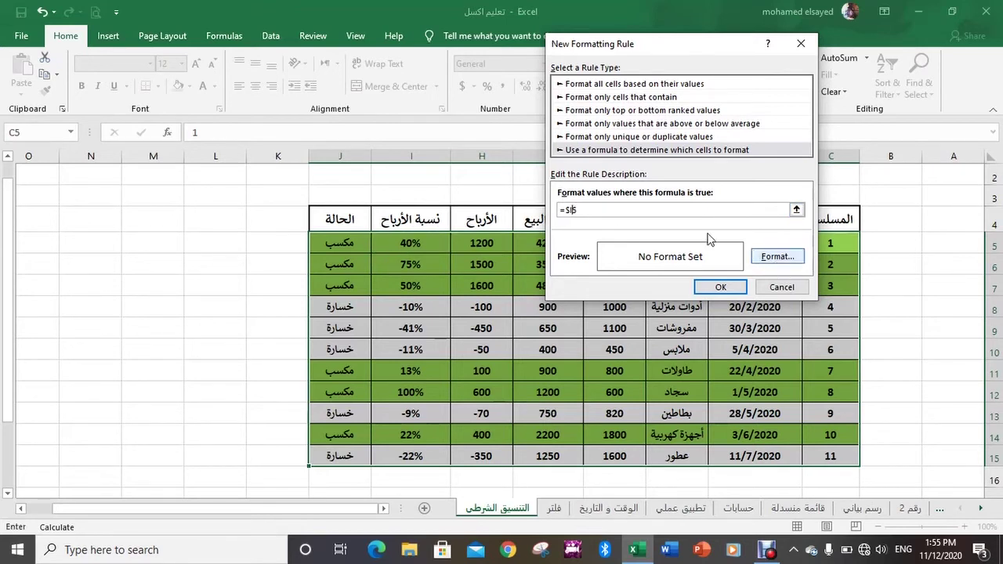
key("F4")
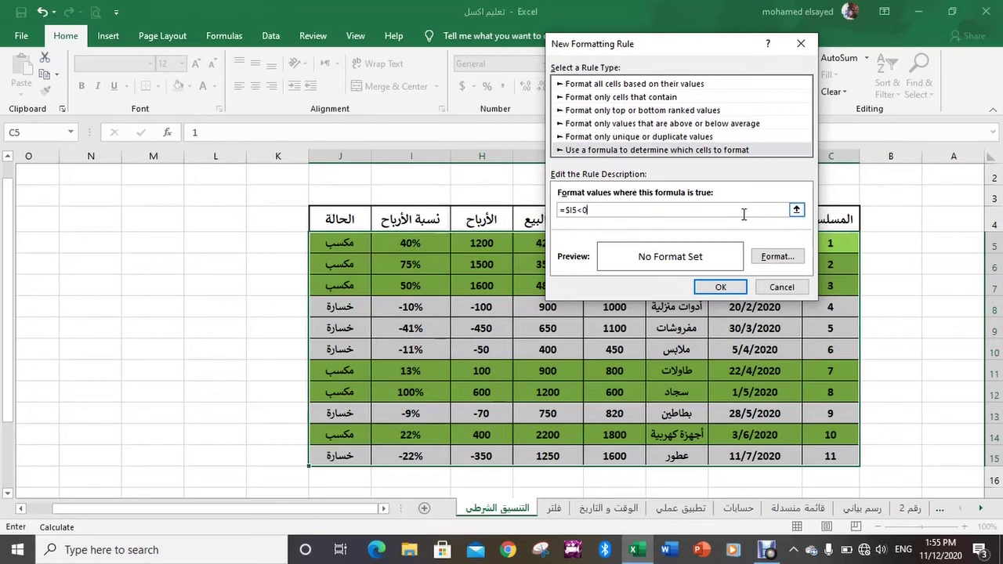
- Give the loss rule a red fill, then type 3000 as item 3's selling price in G7
left_click(772, 258)
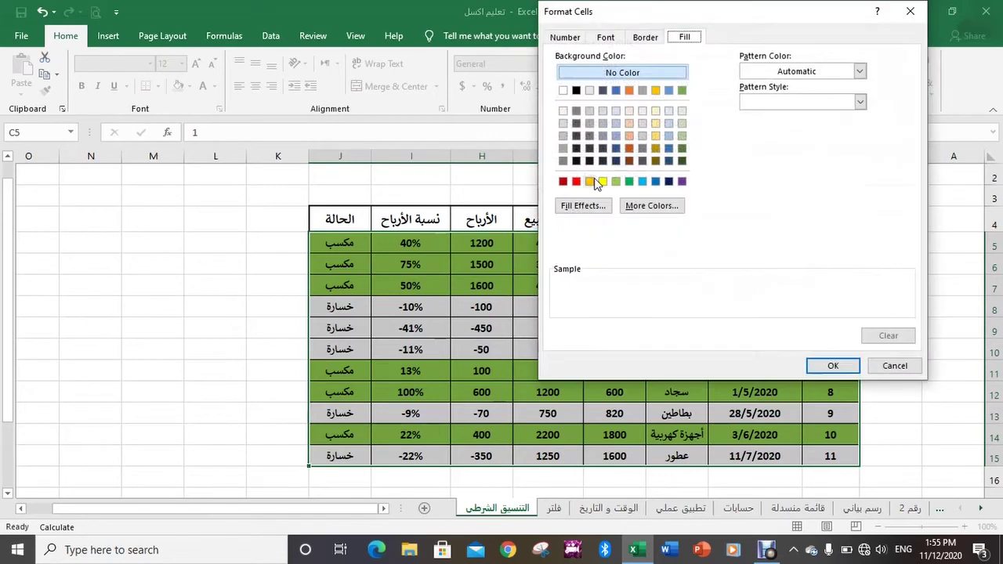
left_click(576, 181)
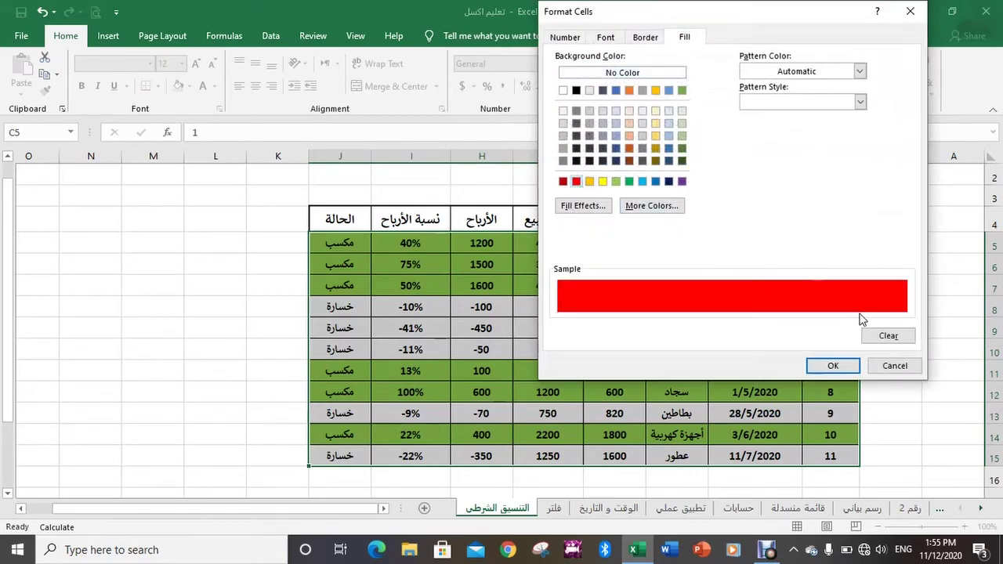
left_click(833, 363)
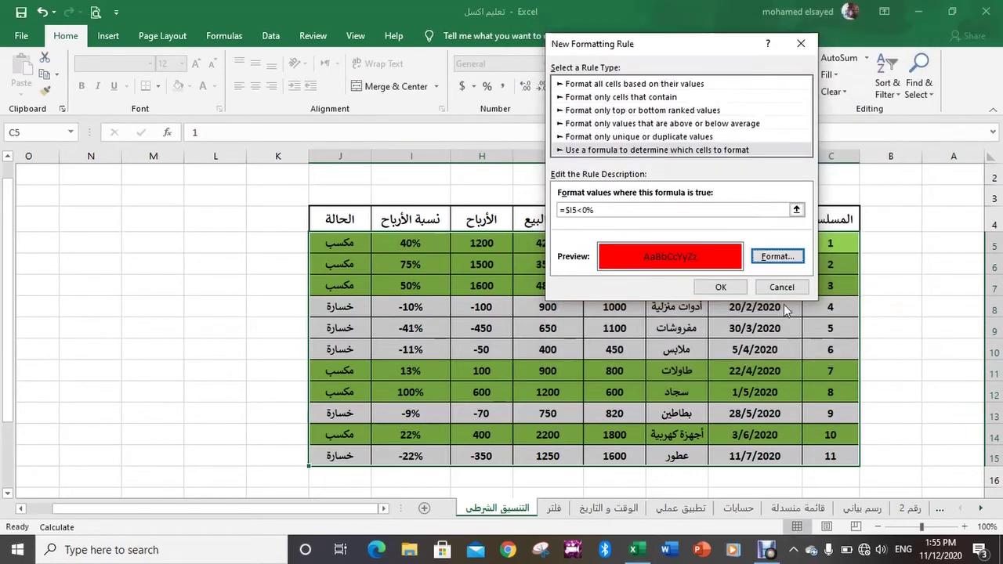
left_click(721, 288)
left_click(152, 282)
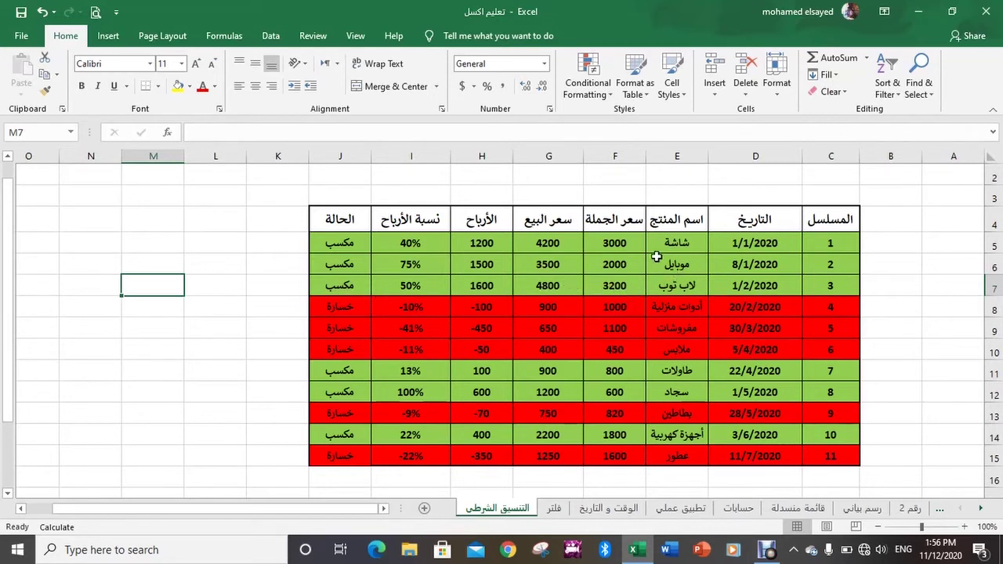
left_click(553, 290)
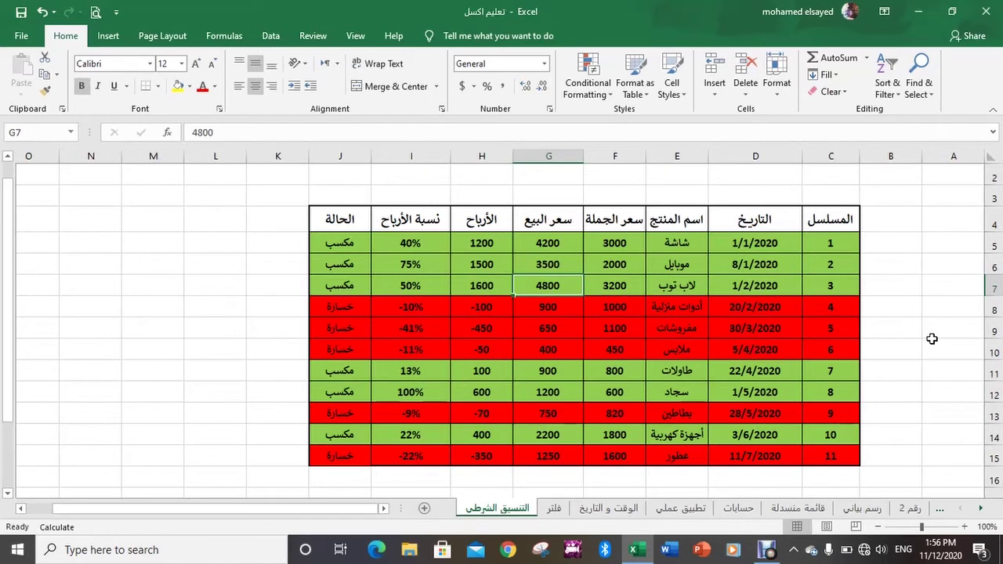
type("3")
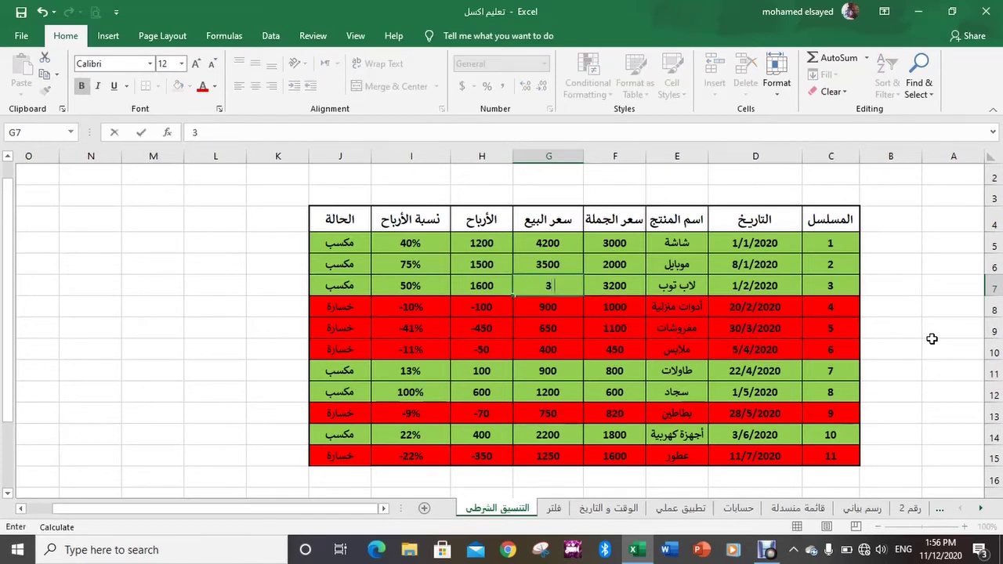
type("000")
- Commit 3000 as item 3's selling price and set item 4's to 1300
key("Return")
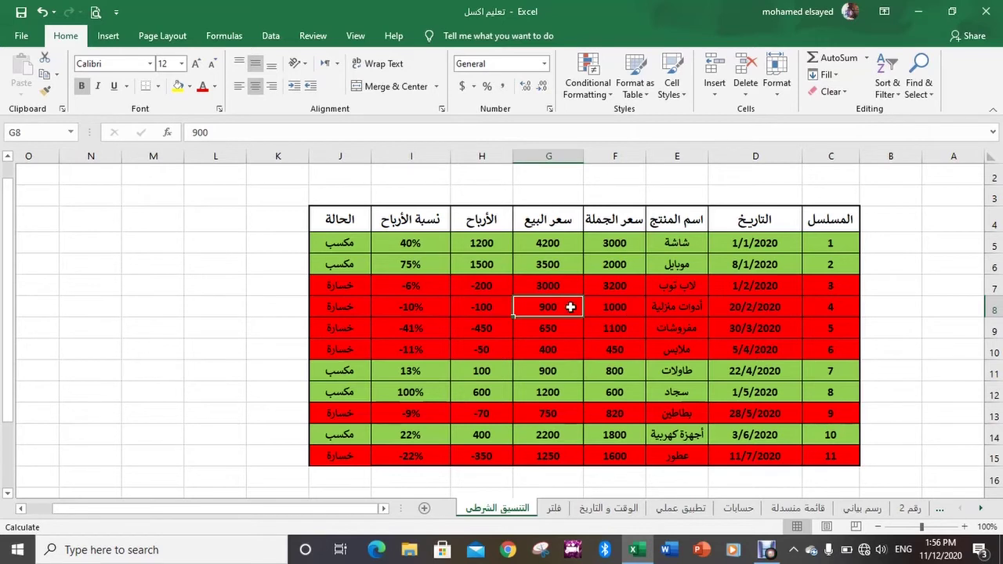
type("1")
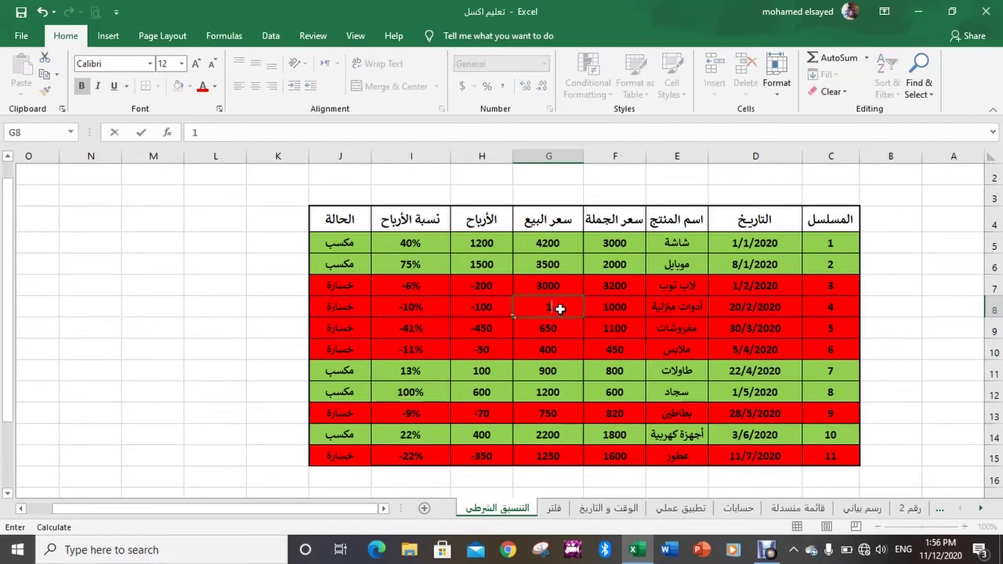
type("300")
key("Return")
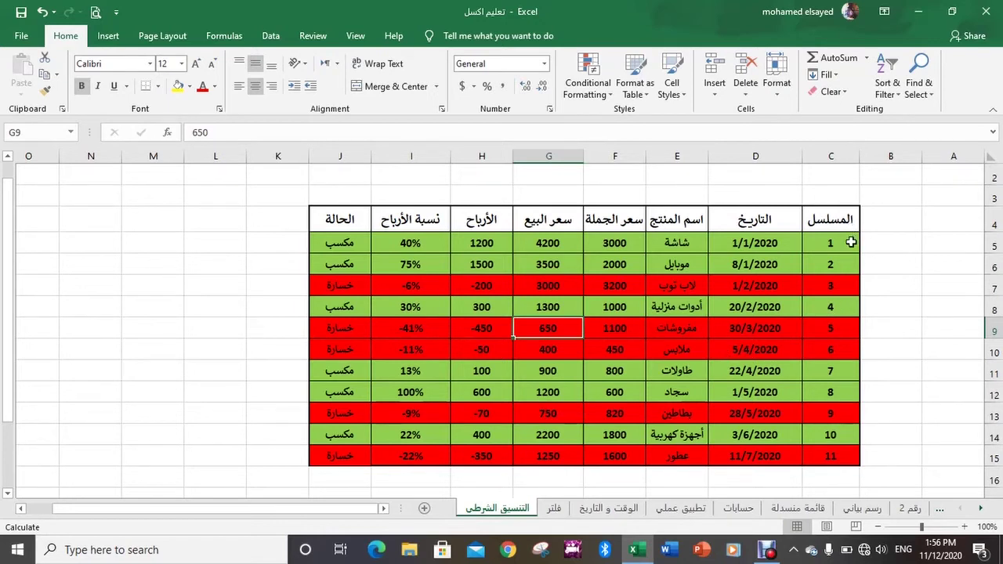
- Clear all conditional formatting rules from the selected table C5:J15
left_click_drag(851, 243, 338, 259)
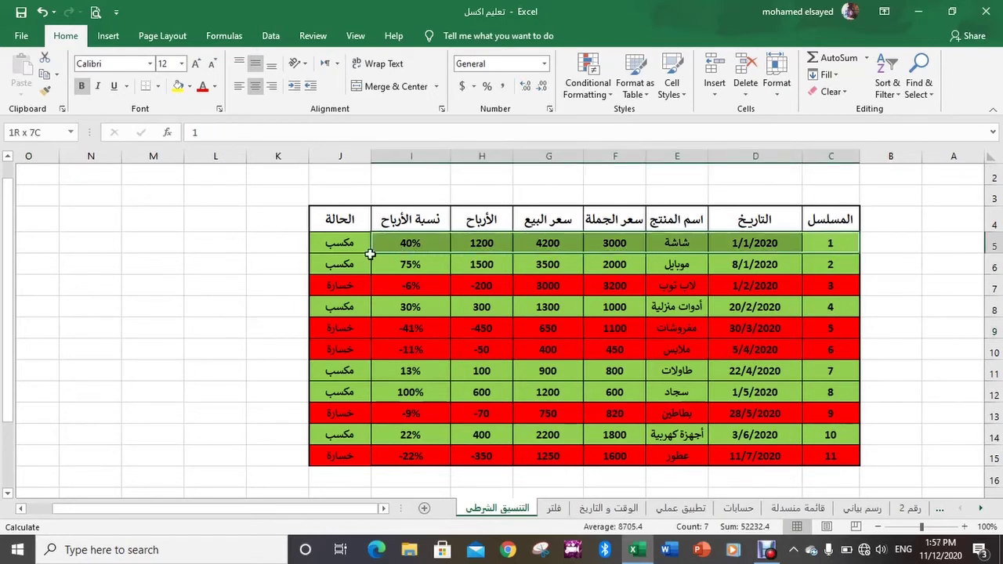
left_click_drag(331, 323, 330, 455)
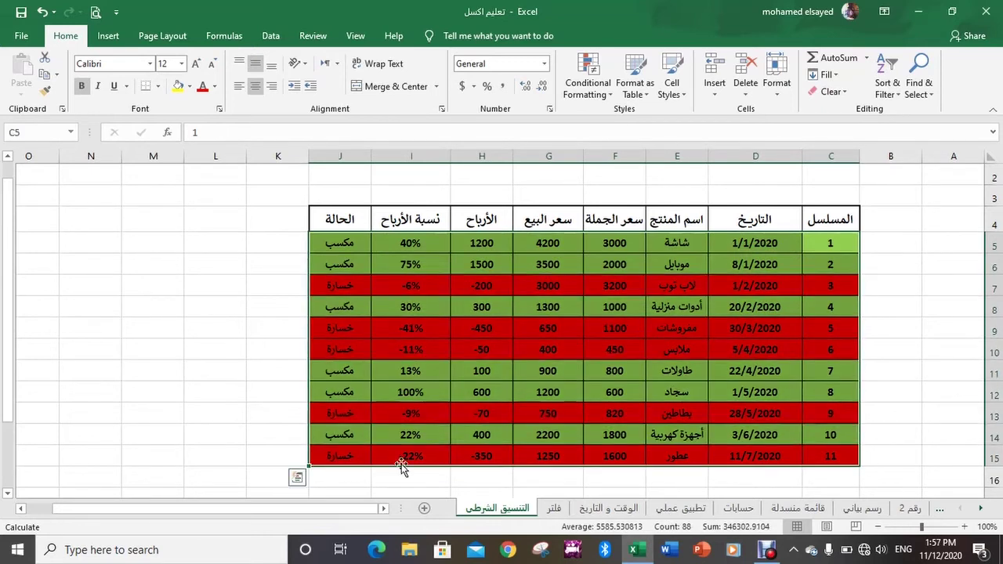
left_click(608, 94)
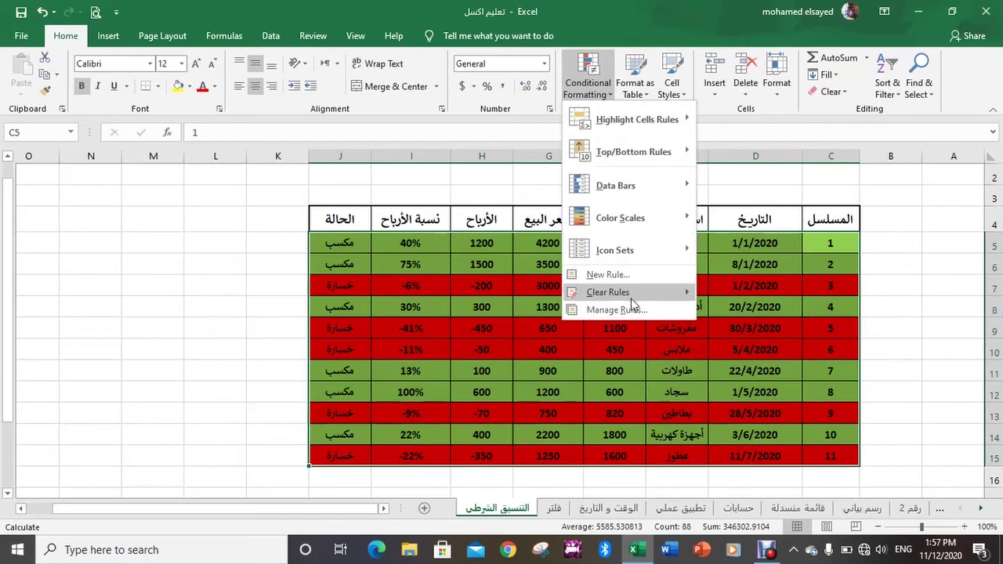
mouse_move(619, 293)
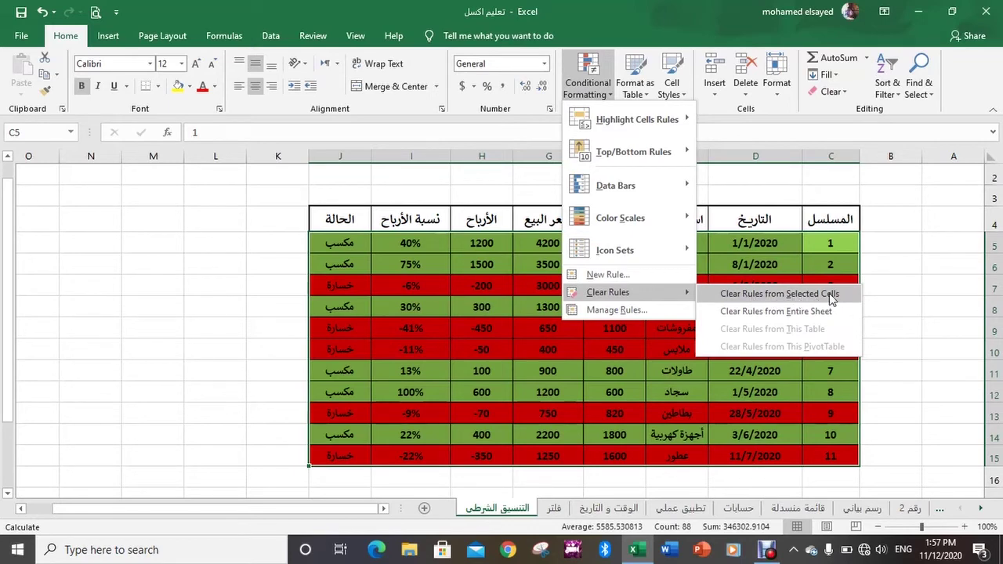
left_click(830, 293)
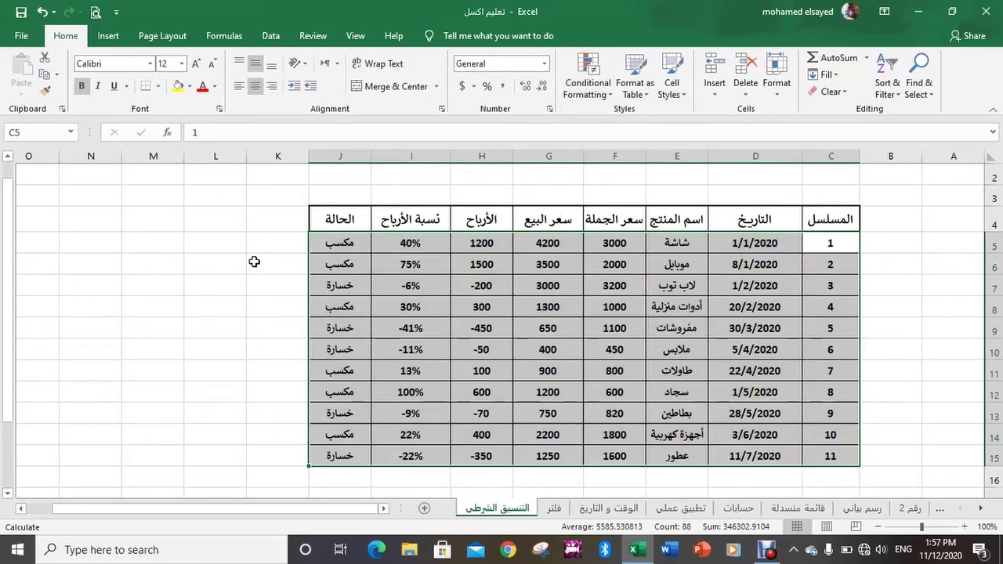
left_click(254, 263)
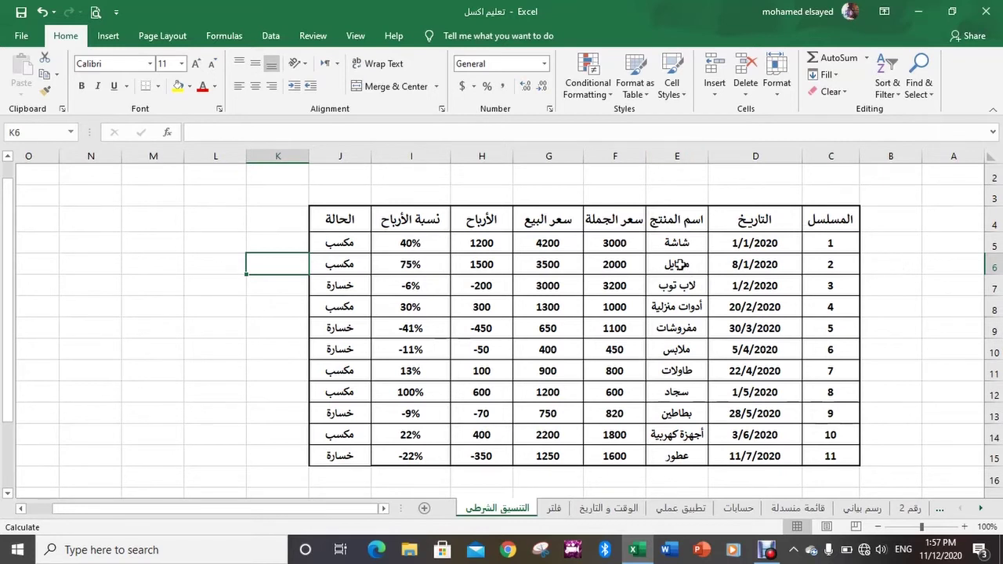
mouse_move(675, 251)
left_mouse_down()
mouse_move(690, 439)
mouse_move(678, 456)
left_mouse_up()
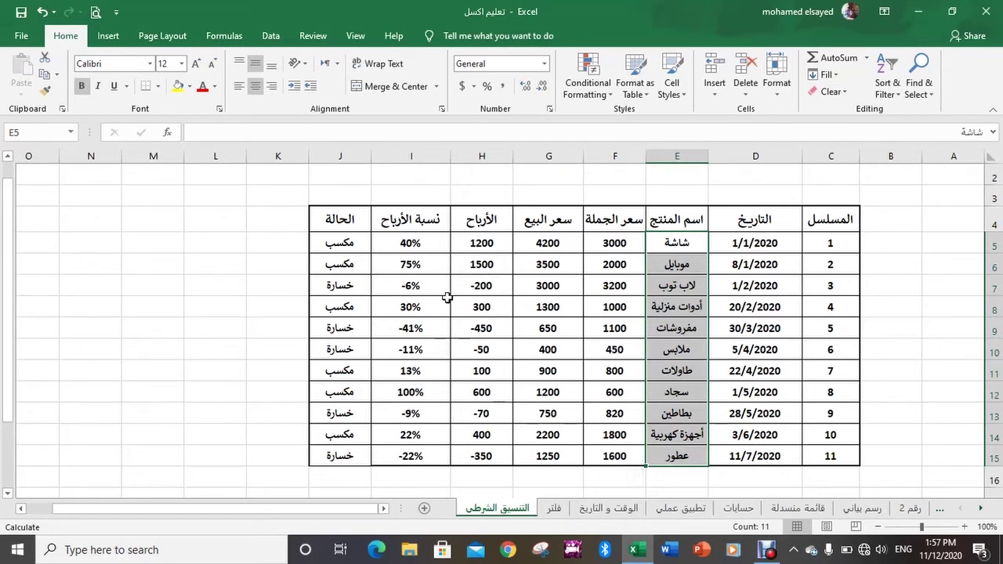
left_click(610, 97)
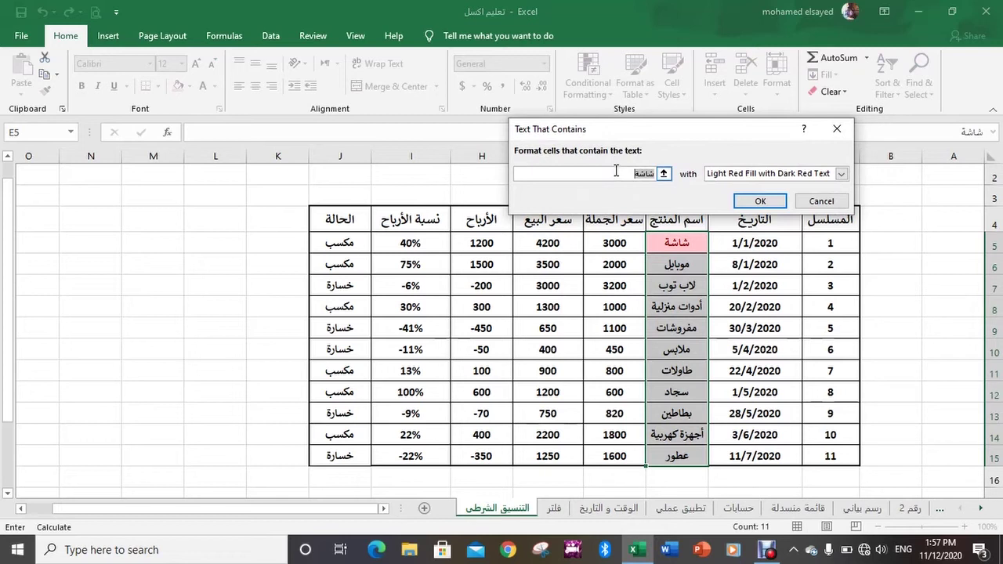
type("s")
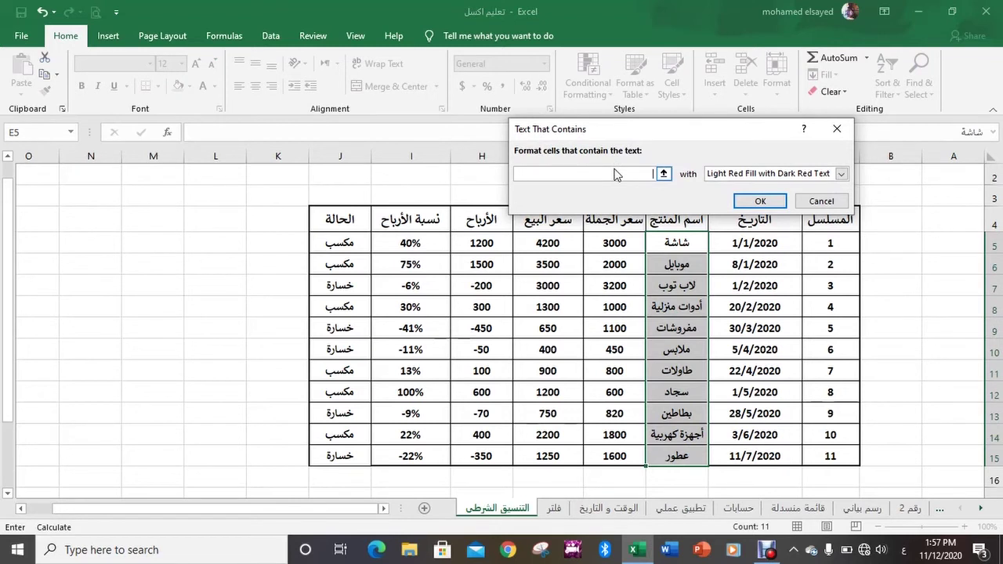
type("س")
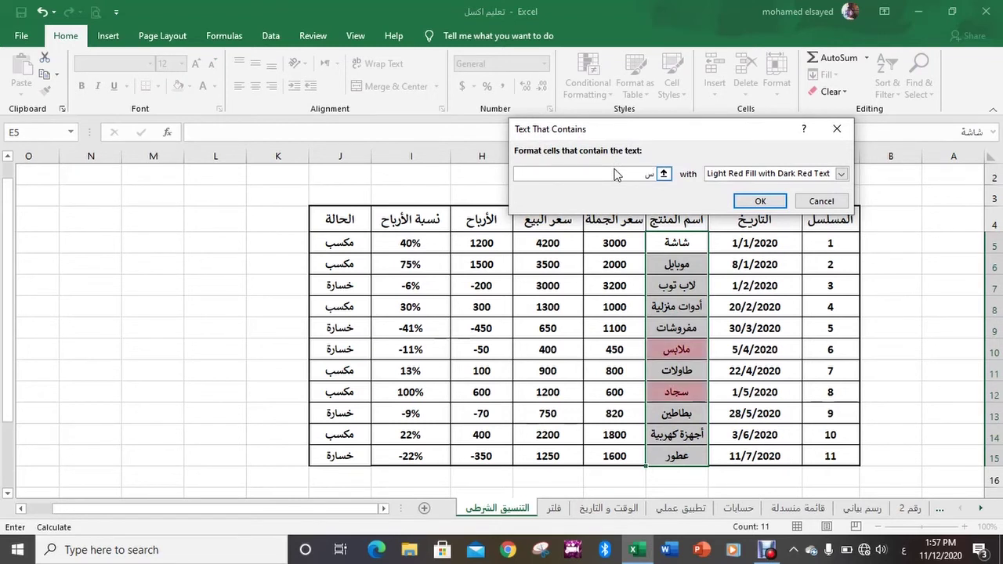
left_click(838, 176)
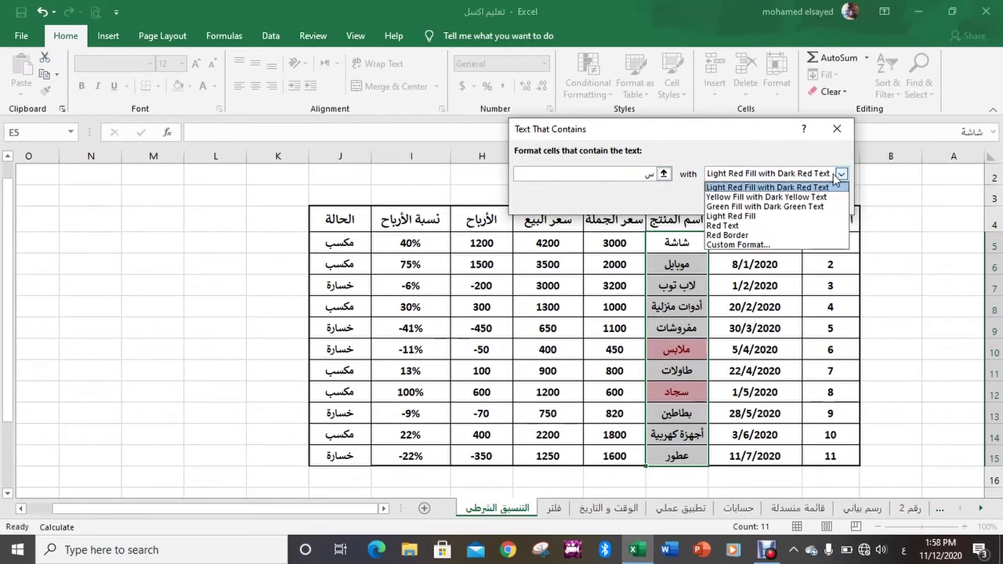
left_click(774, 197)
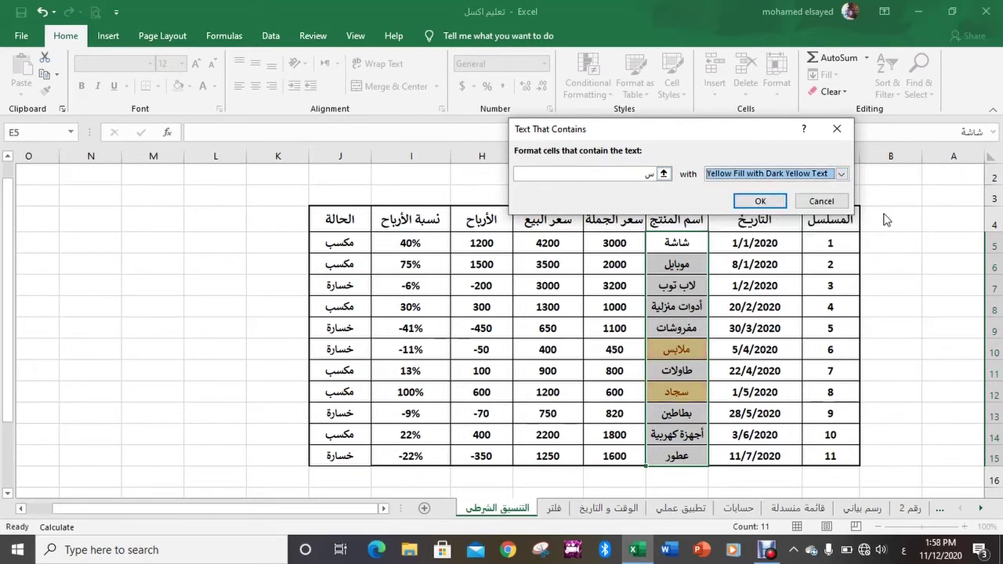
left_click(771, 203)
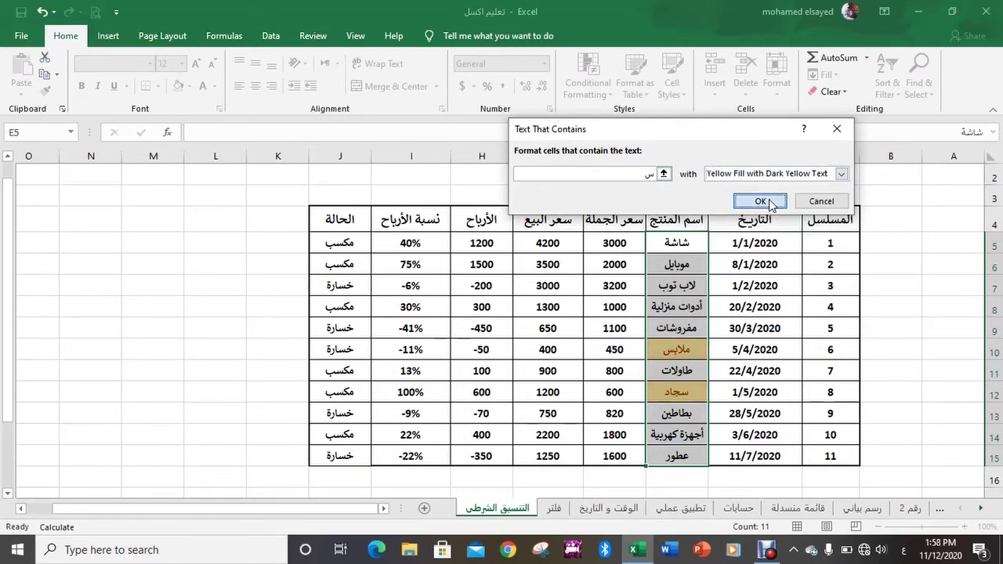
left_click(228, 316)
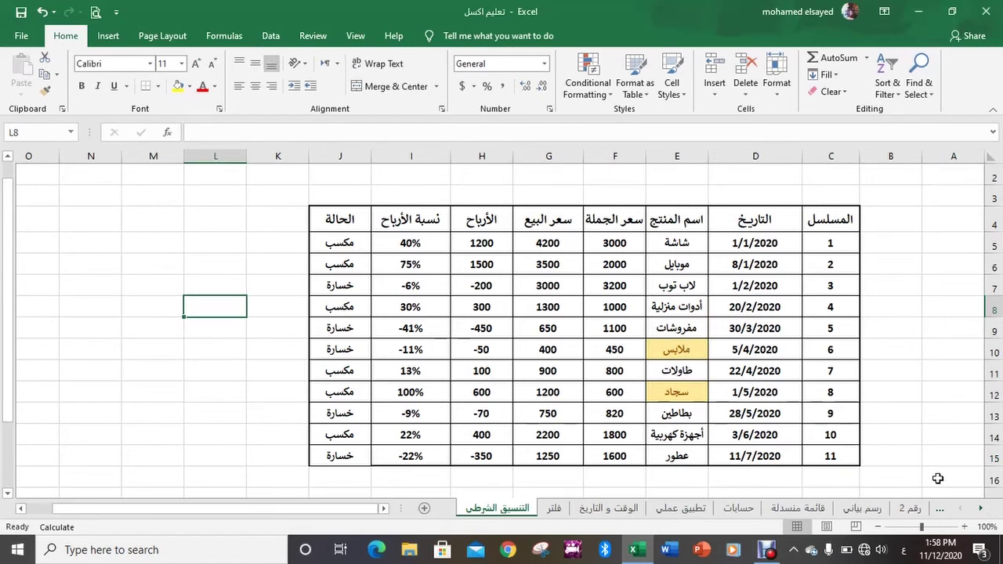
left_click(694, 329)
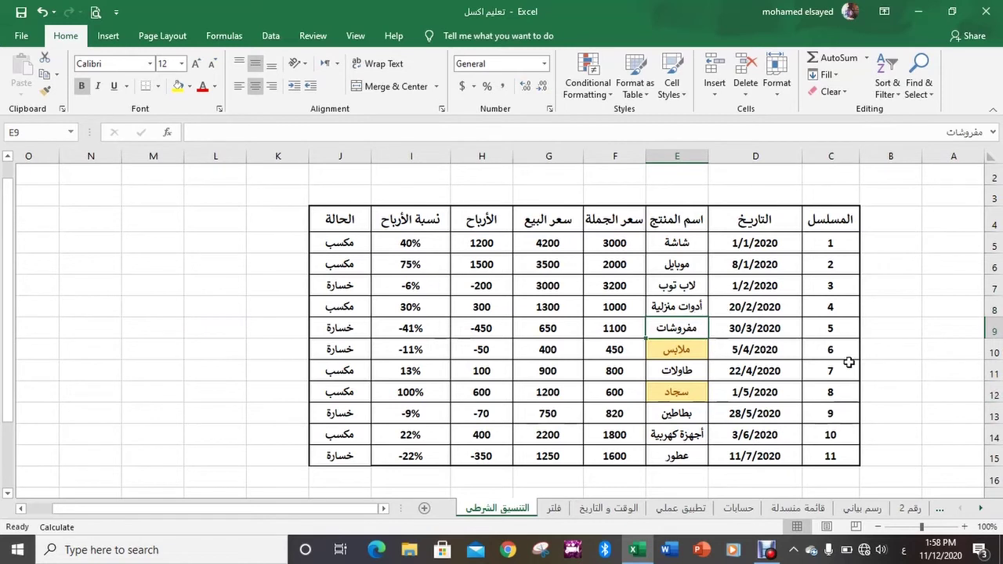
type("سج")
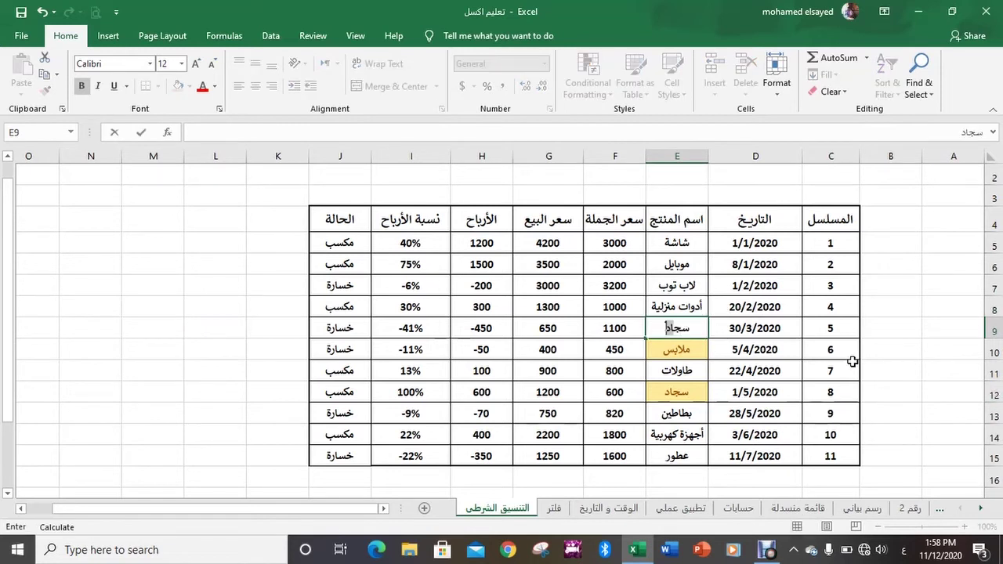
type("ا")
key("Return")
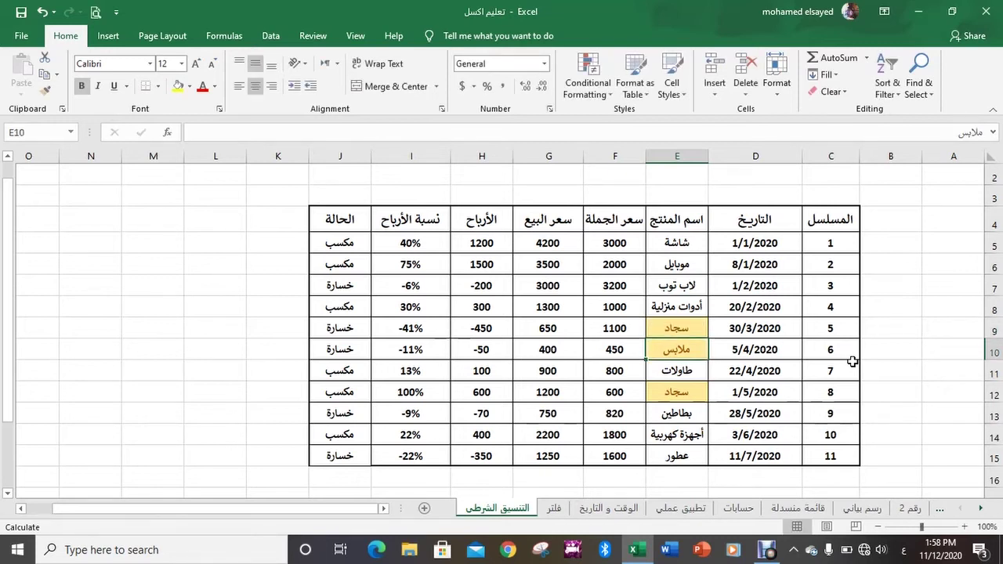
left_click(694, 327)
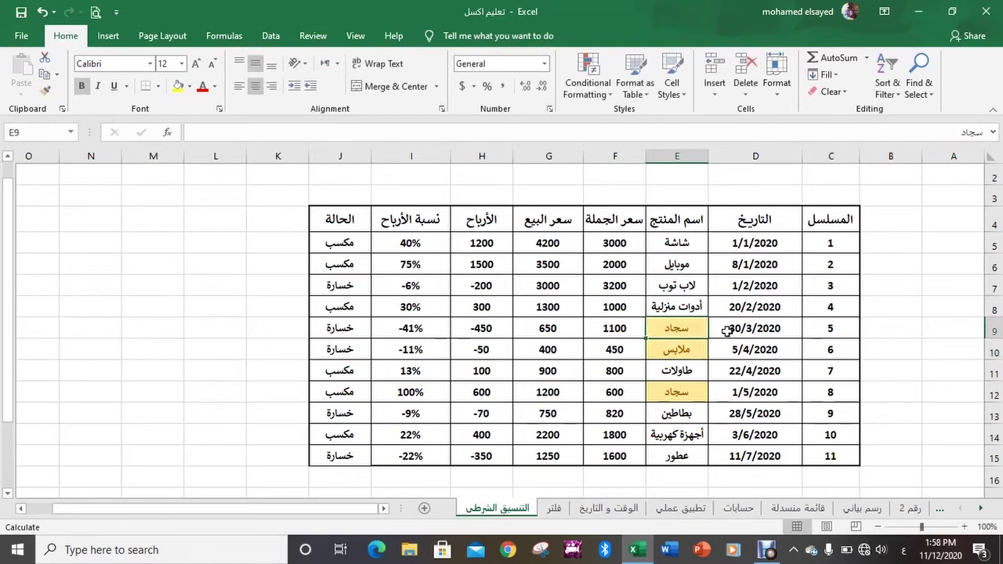
type("مفر")
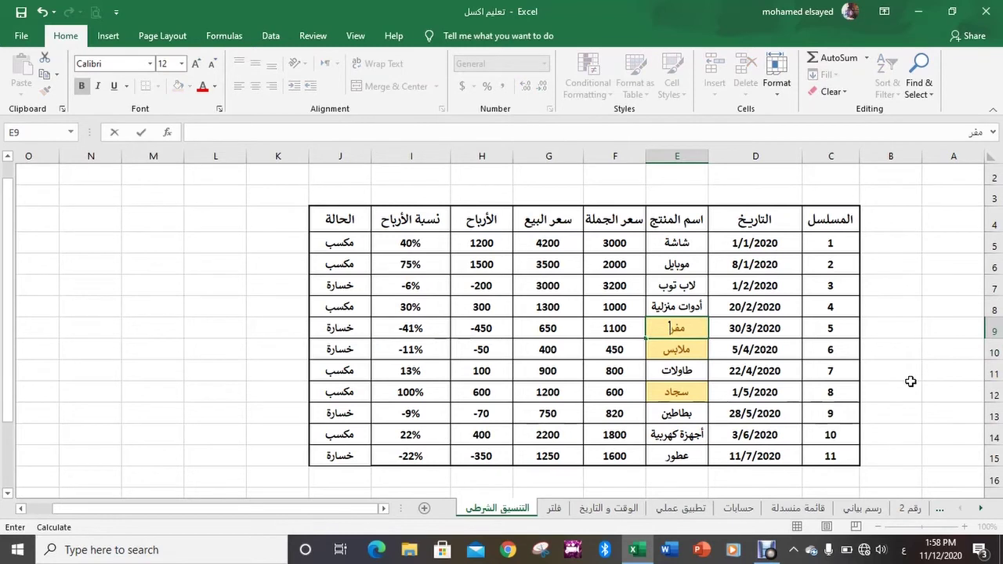
type("وشات")
key("Return")
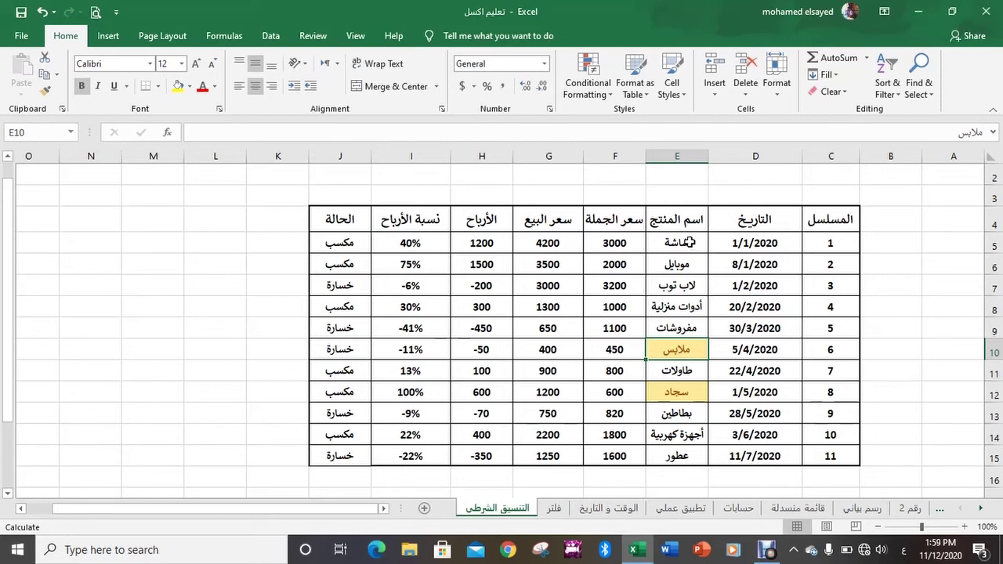
- Clear the text-contains highlighting rule from product names E5:E15
left_click_drag(689, 243, 685, 454)
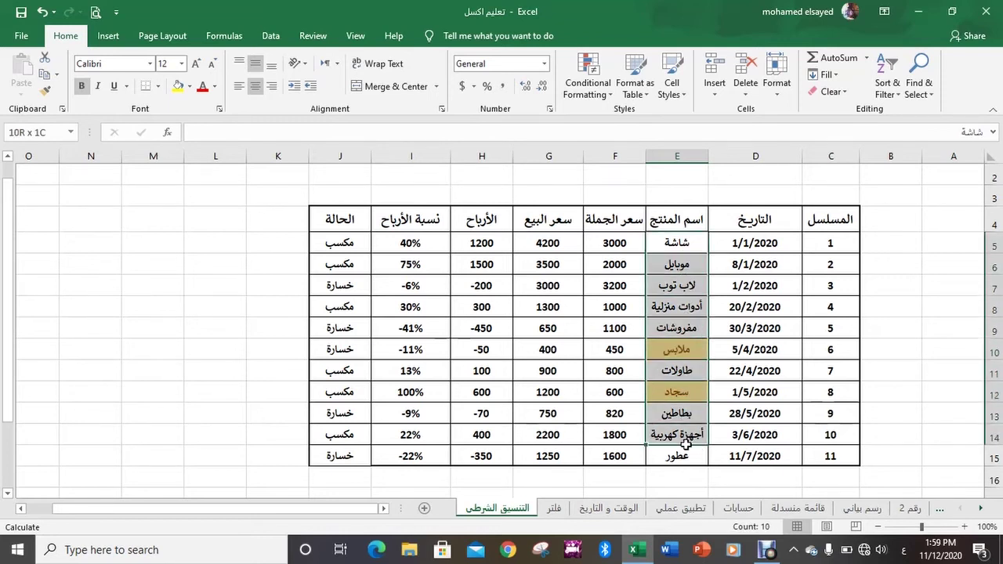
left_click(611, 95)
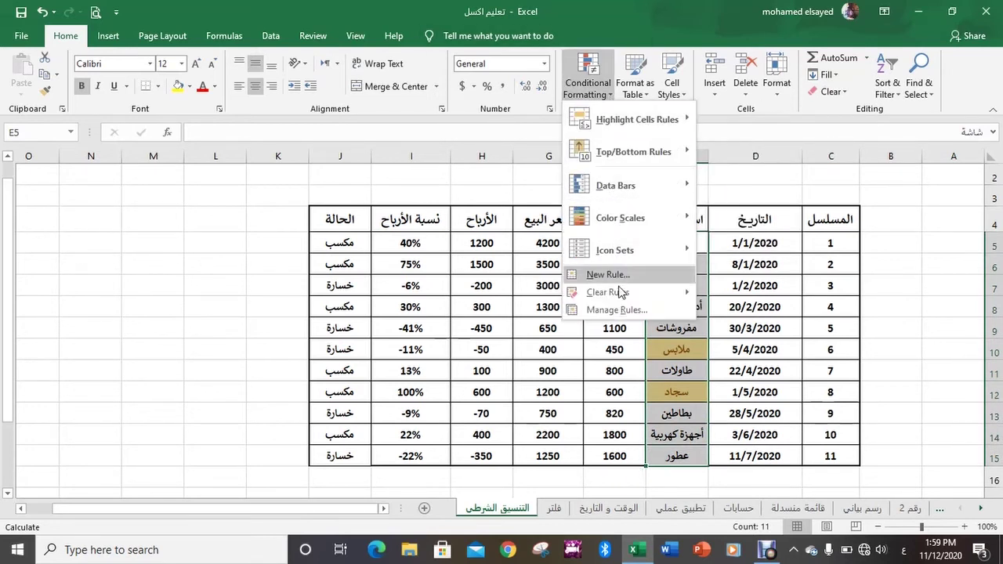
mouse_move(619, 292)
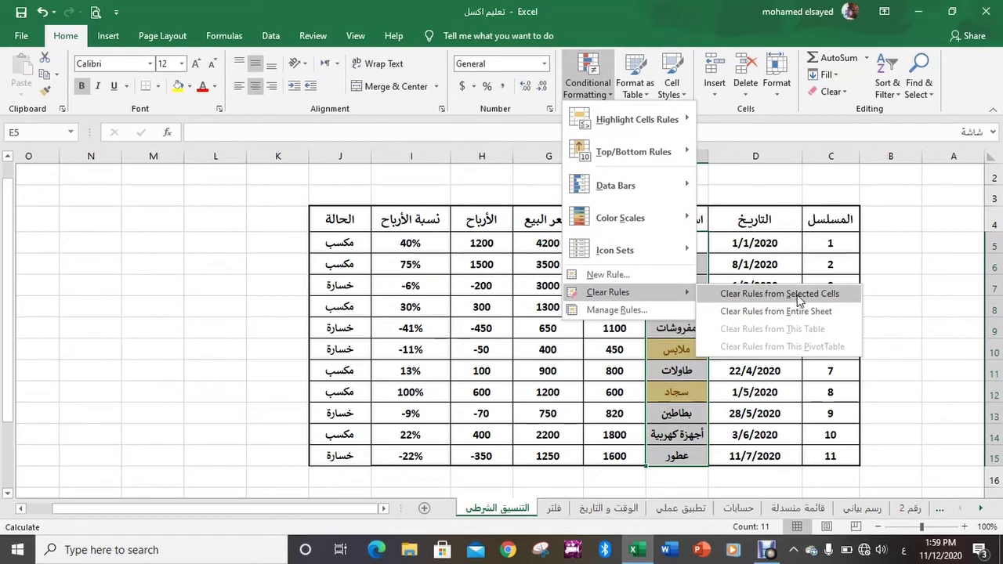
left_click(807, 292)
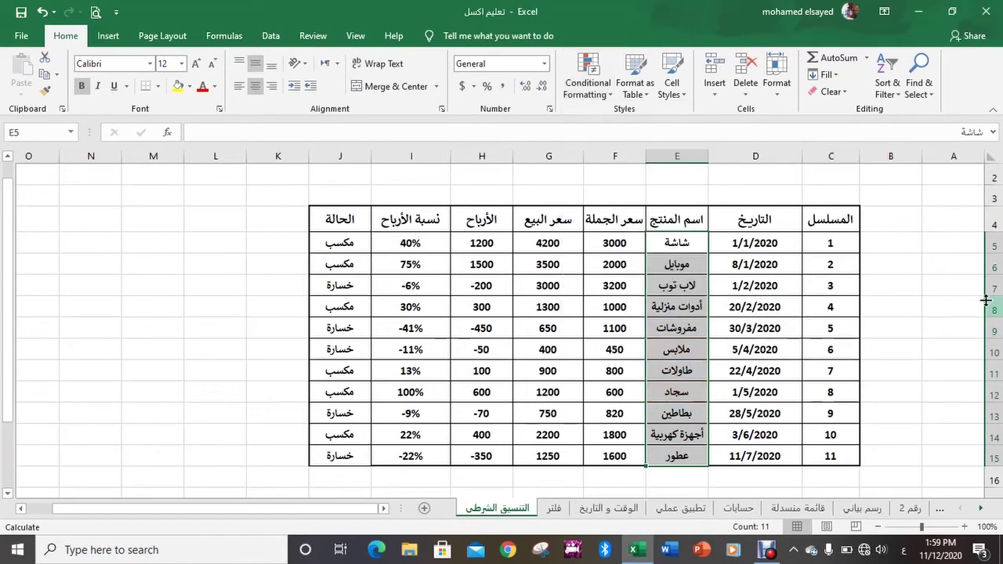
left_click(949, 287)
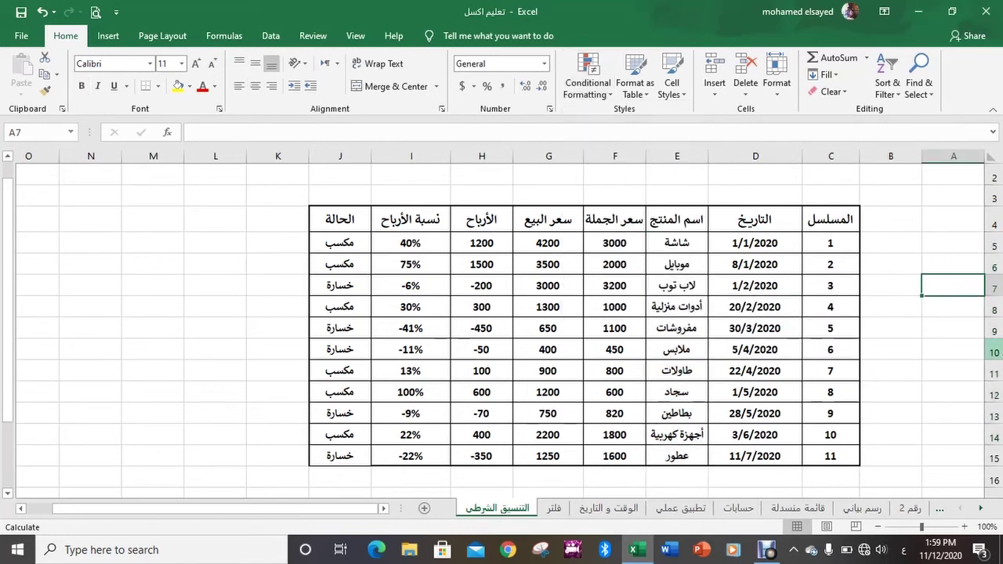
left_click(613, 99)
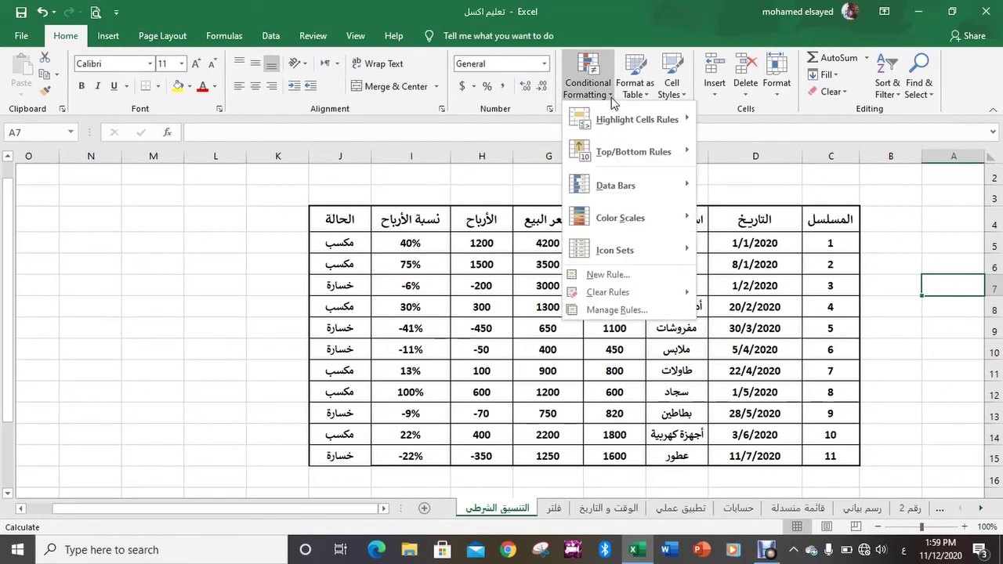
left_click(933, 245)
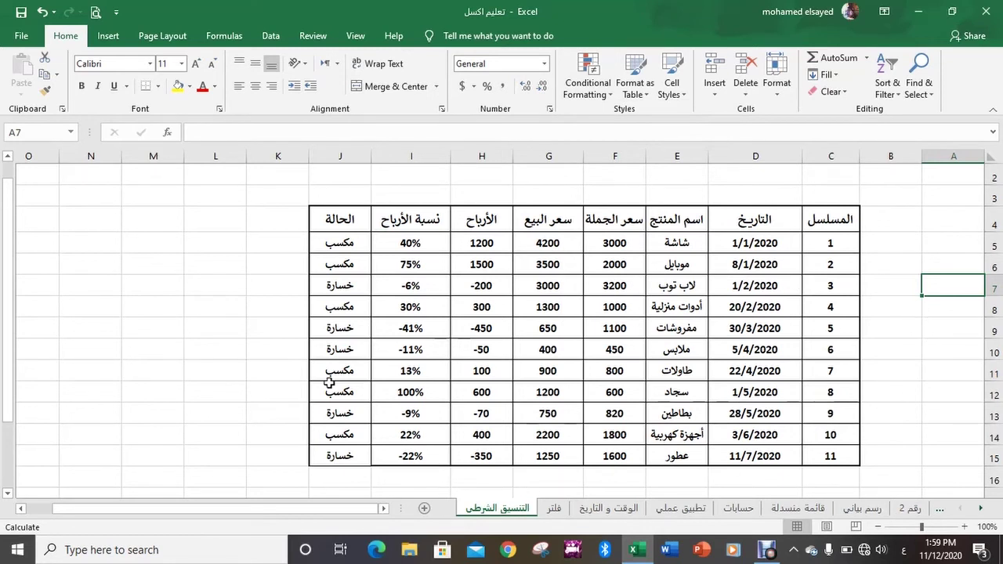
- Apply Blue Gradient Fill data bars to the profit percentages in I5:I15
left_click(435, 244)
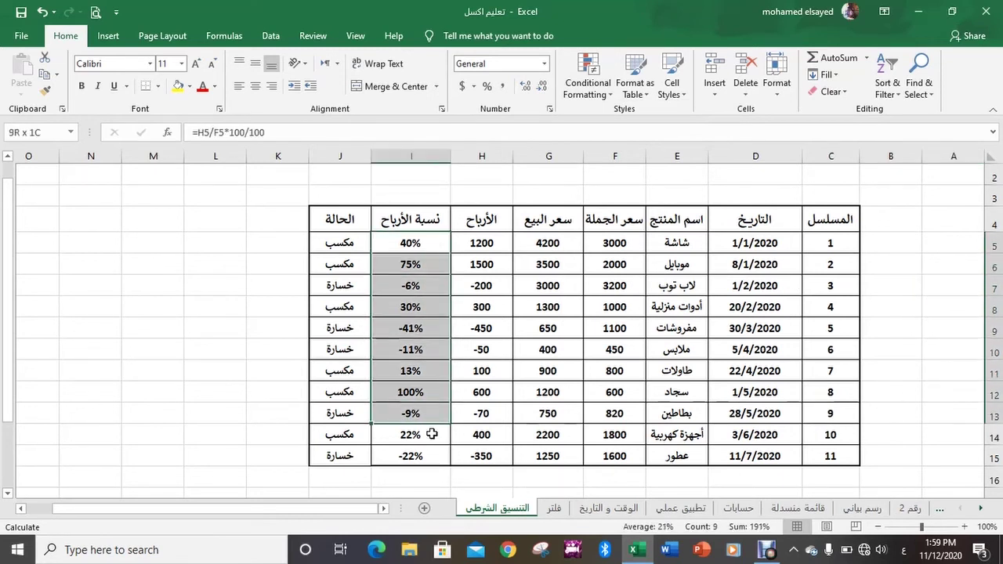
left_click_drag(433, 275, 431, 456)
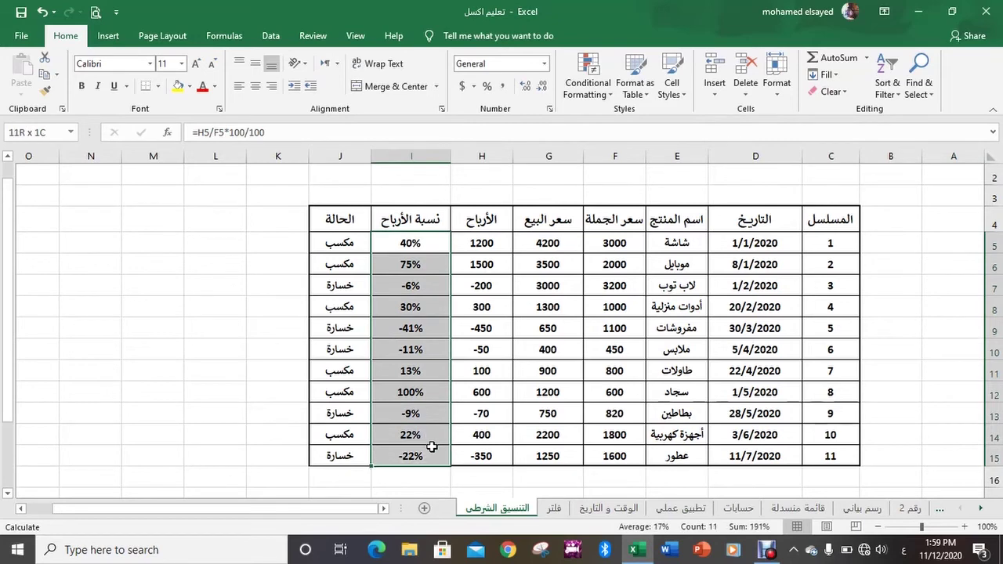
left_click(604, 88)
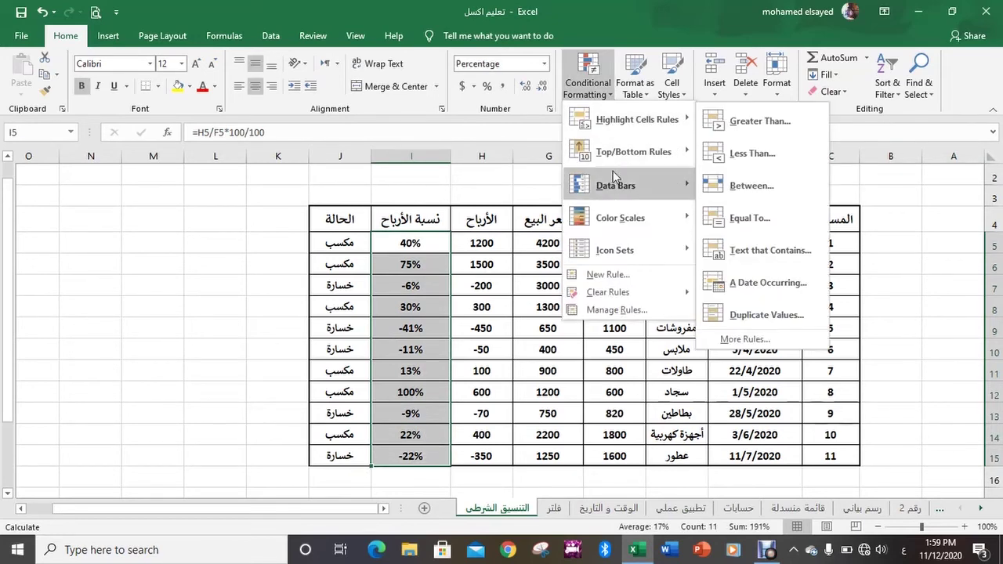
mouse_move(617, 185)
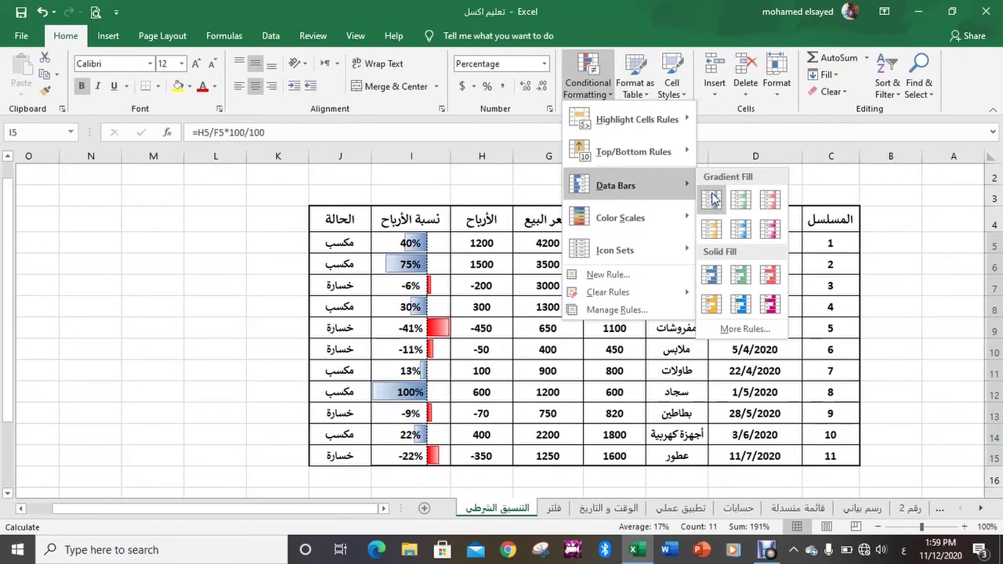
left_click(709, 199)
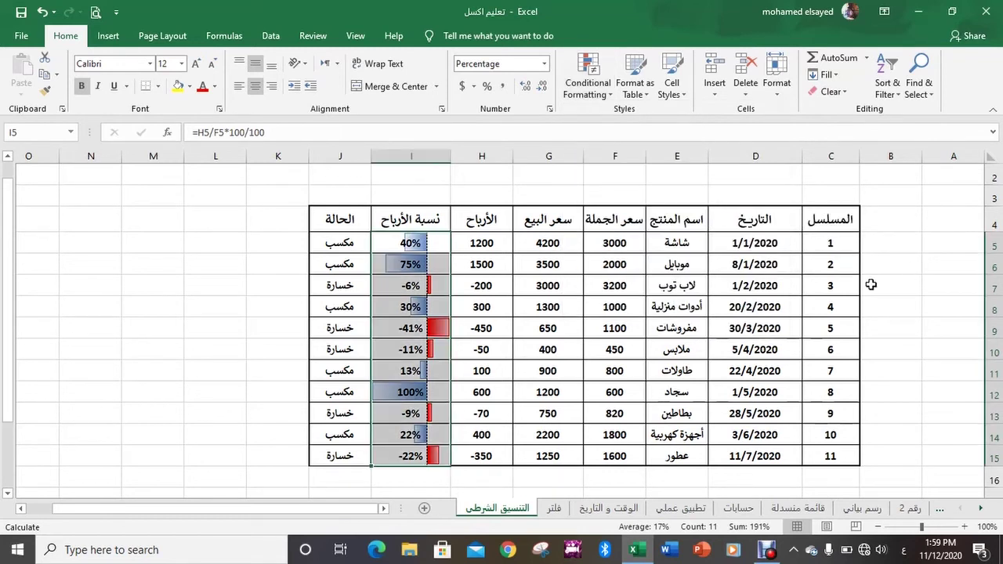
left_click(219, 330)
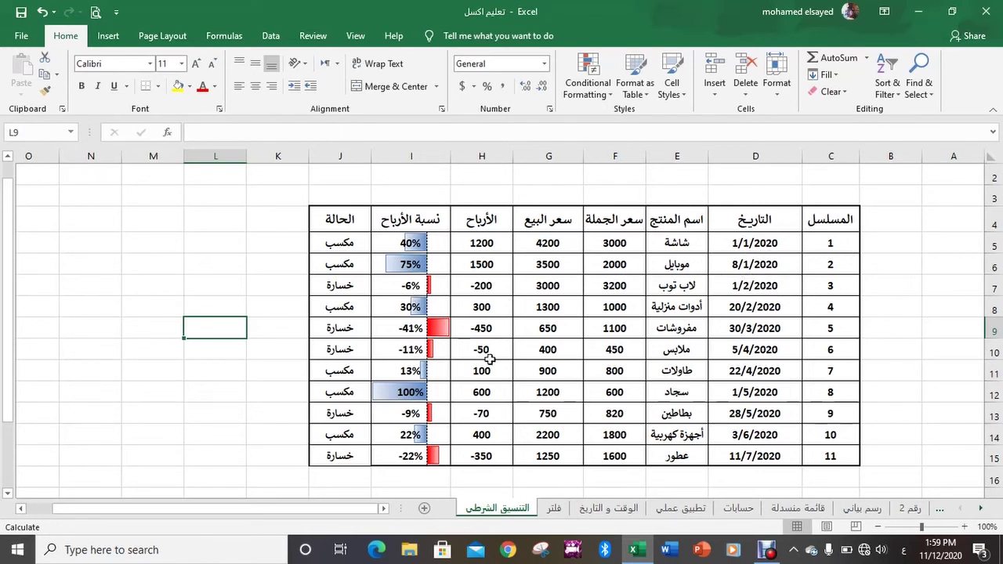
- Select C5:J15 and start a new formula-based conditional formatting rule
mouse_move(845, 243)
left_mouse_down()
mouse_move(492, 256)
mouse_move(339, 451)
left_mouse_up()
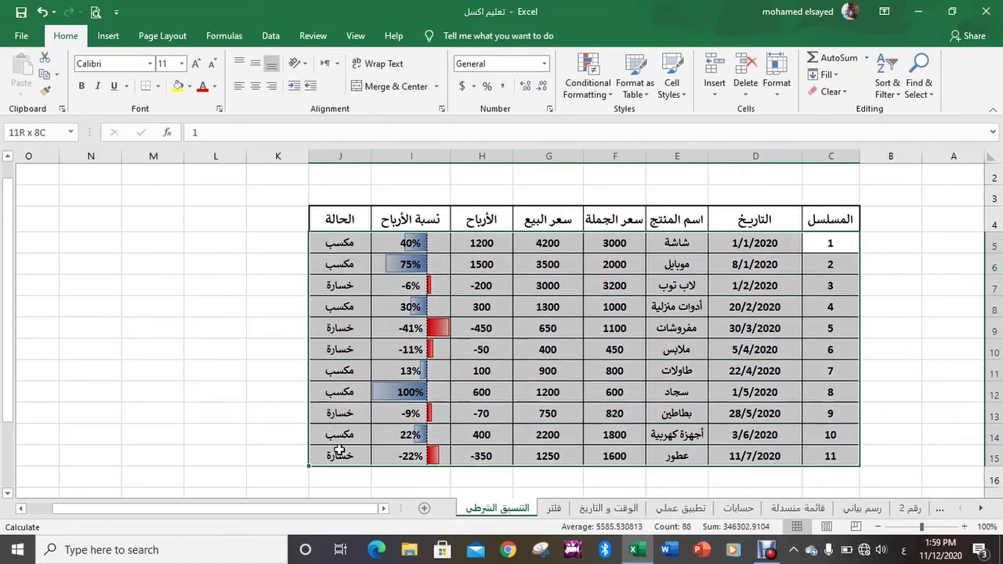
left_click(600, 98)
mouse_move(636, 119)
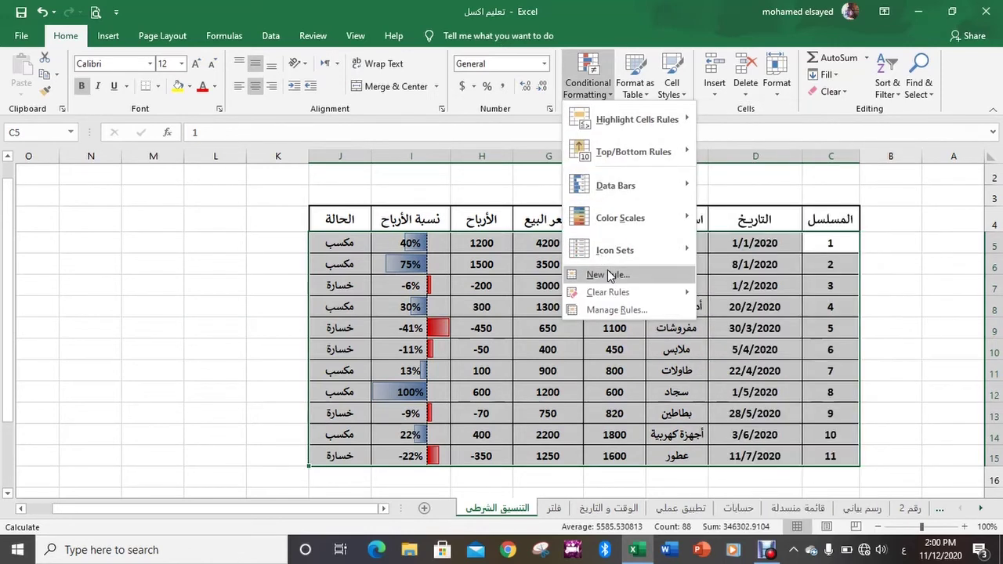
left_click(608, 275)
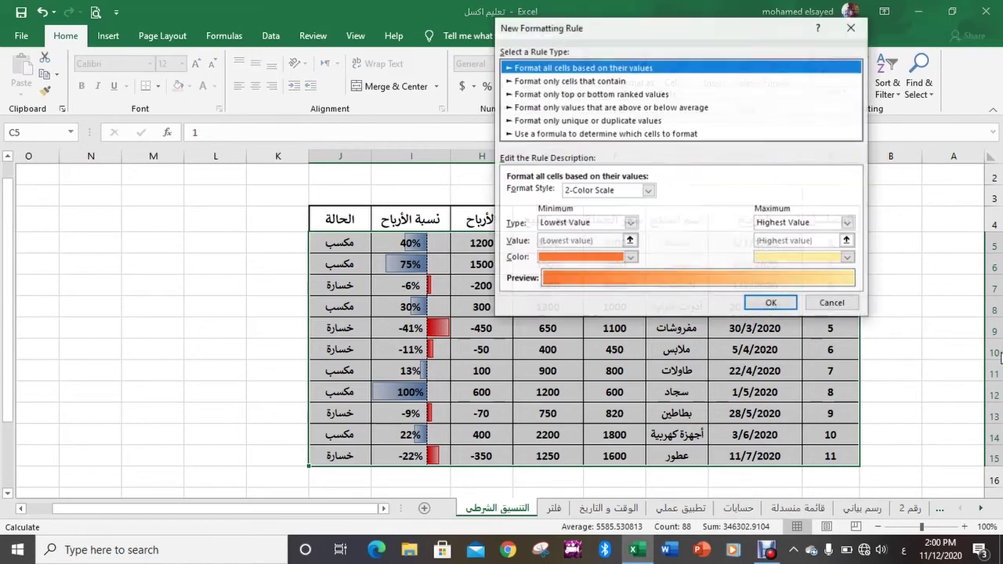
left_click(641, 133)
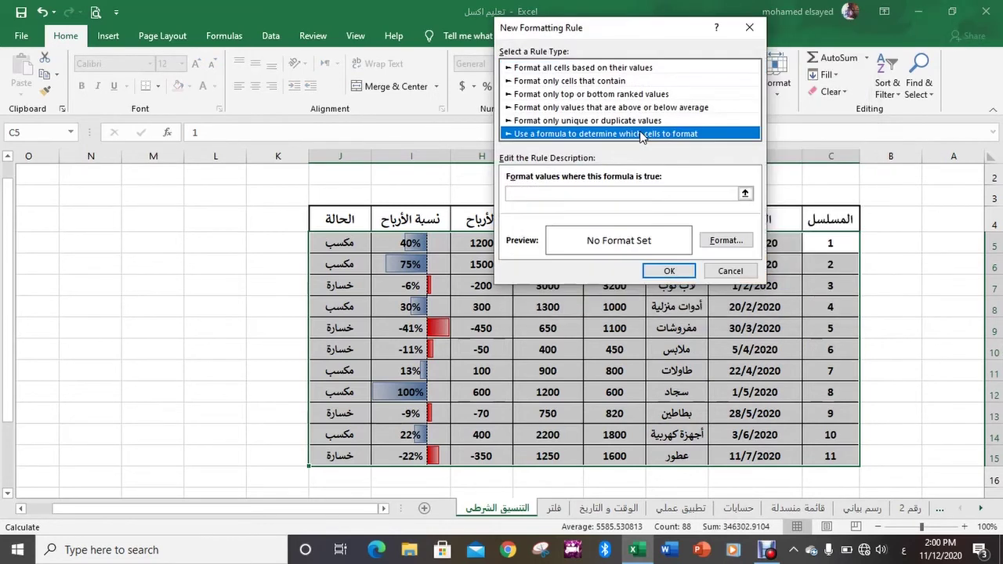
- Enter the rule condition =$I5>0% with only column I locked
left_click(548, 194)
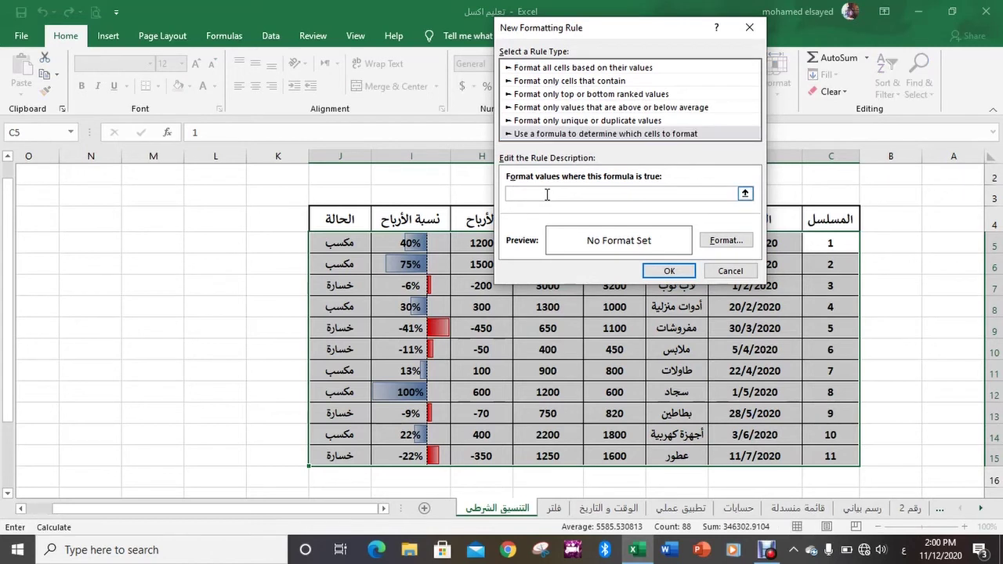
left_click(414, 243)
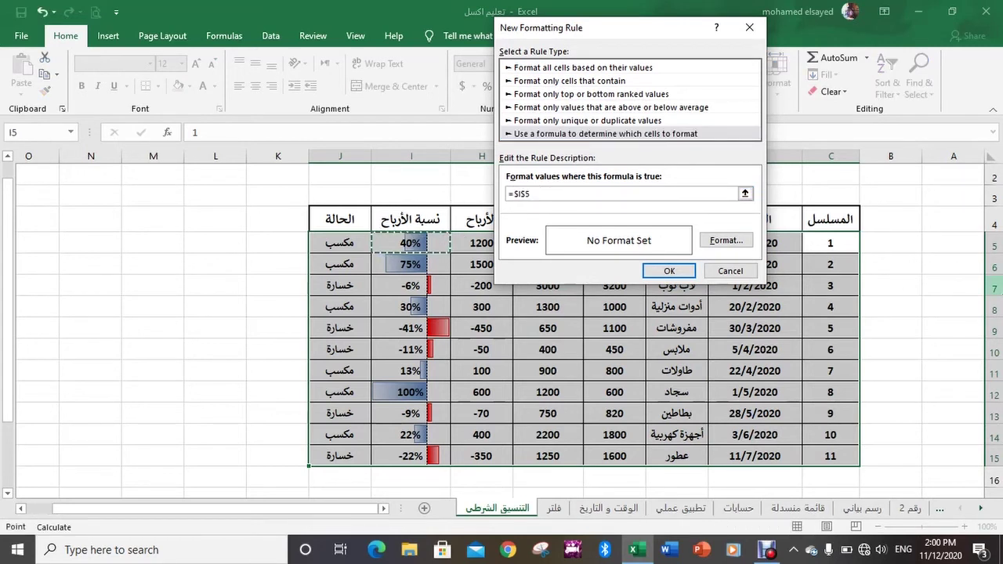
left_click(524, 194)
key("BackSpace")
type(">")
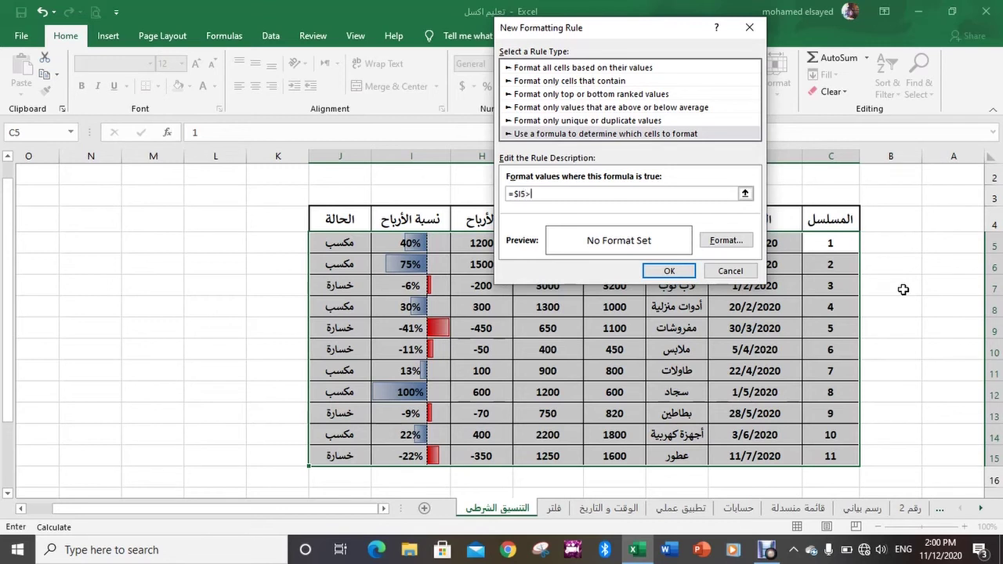
type("0")
- Give the profit rule a light green fill, then reselect the table's data rows
left_click(728, 242)
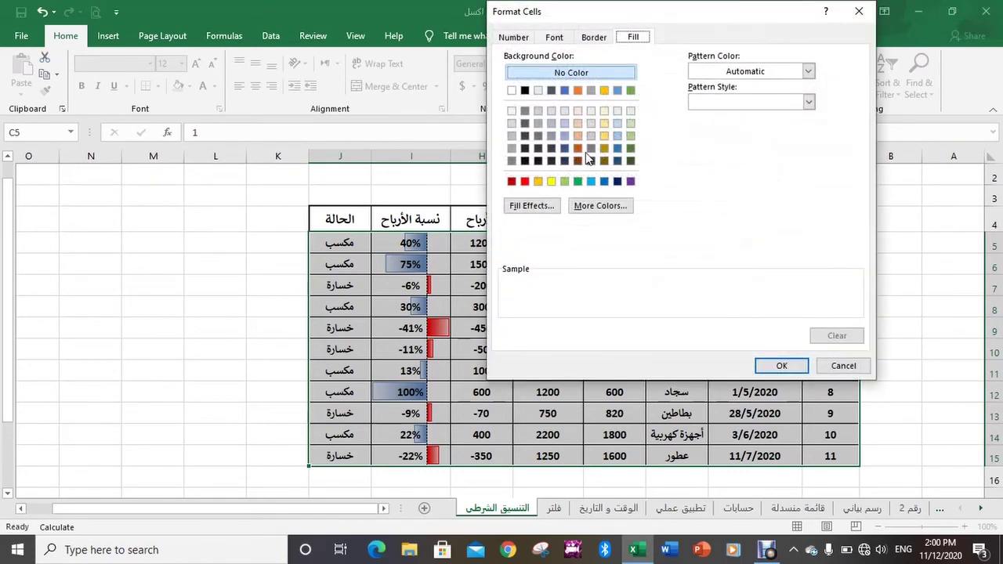
left_click(565, 181)
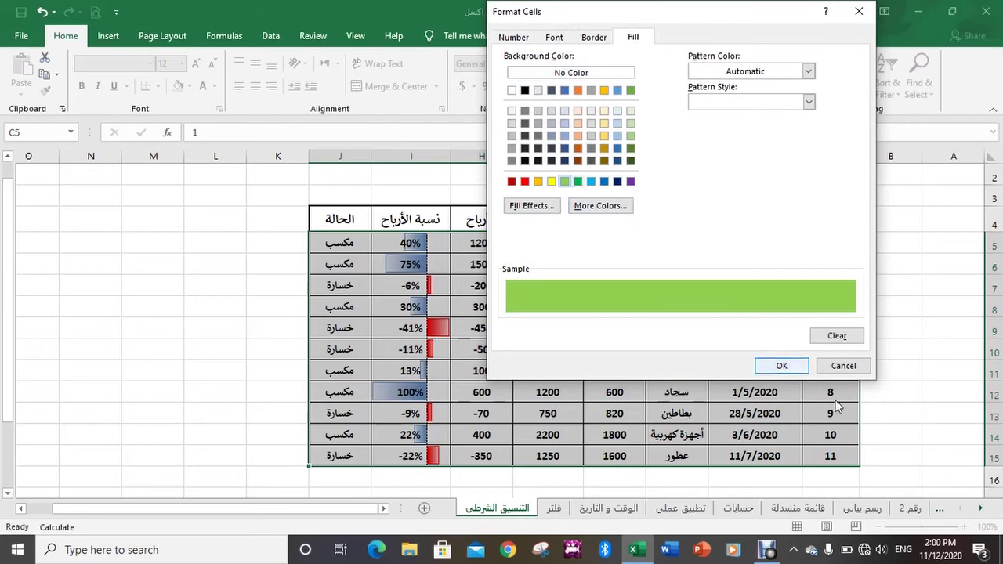
left_click(782, 366)
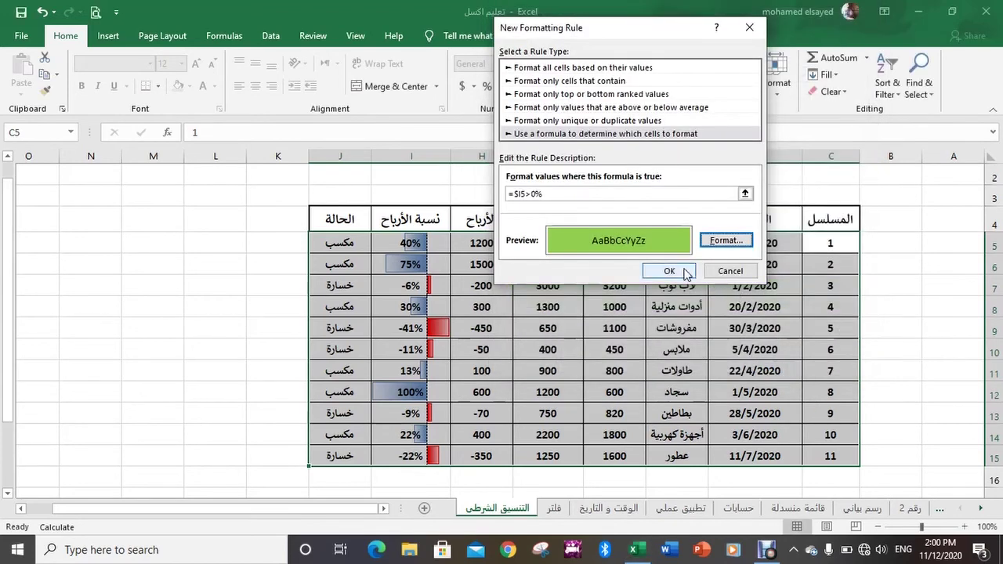
left_click(684, 271)
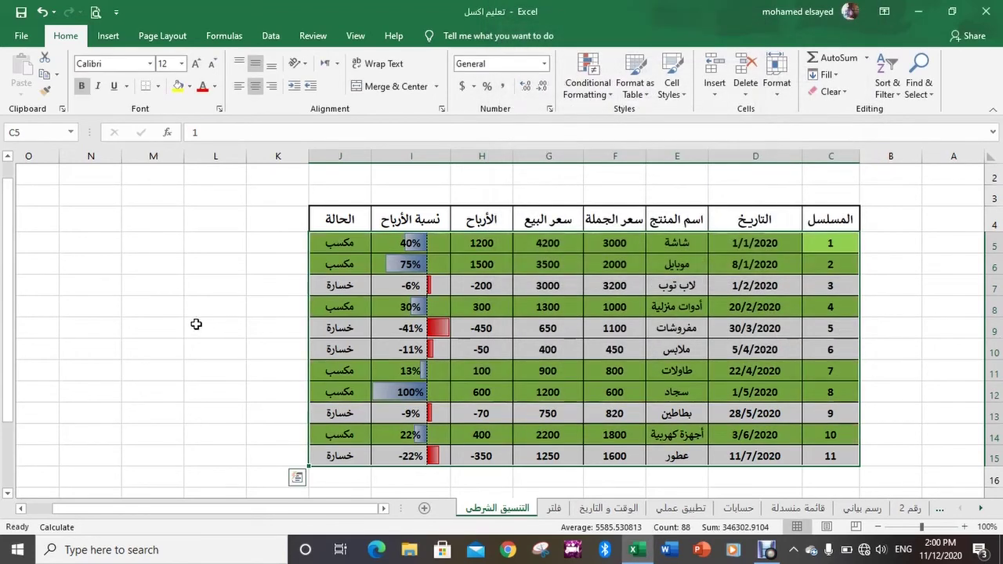
left_click(196, 323)
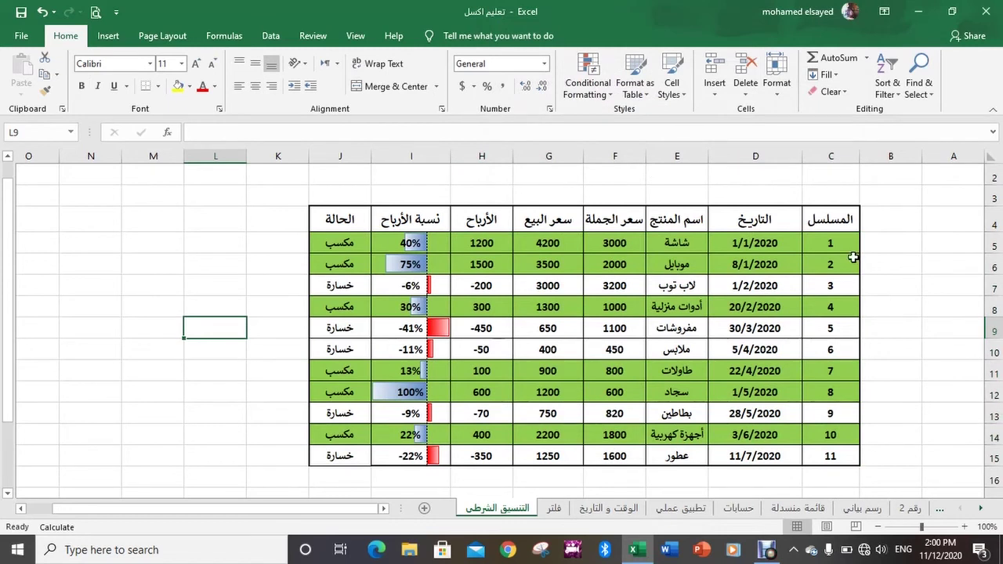
left_click_drag(851, 245, 323, 415)
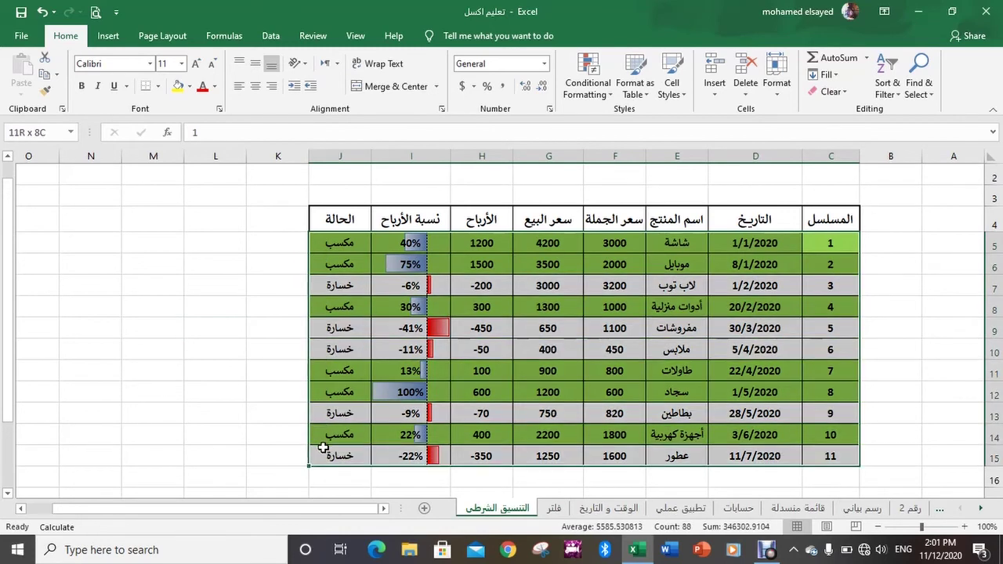
- Extend the selection to row 15 and start a new formula-based rule
left_click_drag(323, 416, 325, 455)
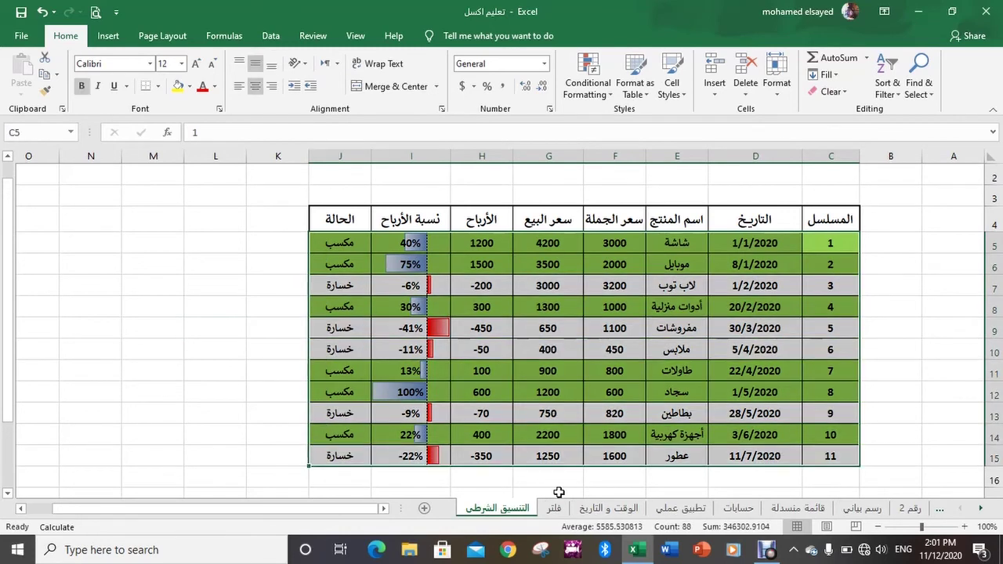
left_click(605, 93)
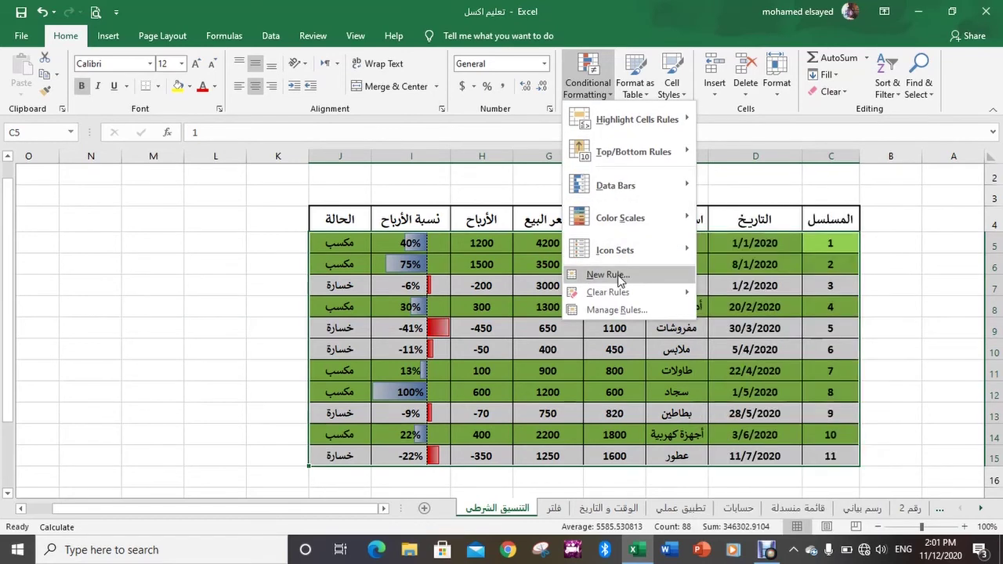
left_click(611, 275)
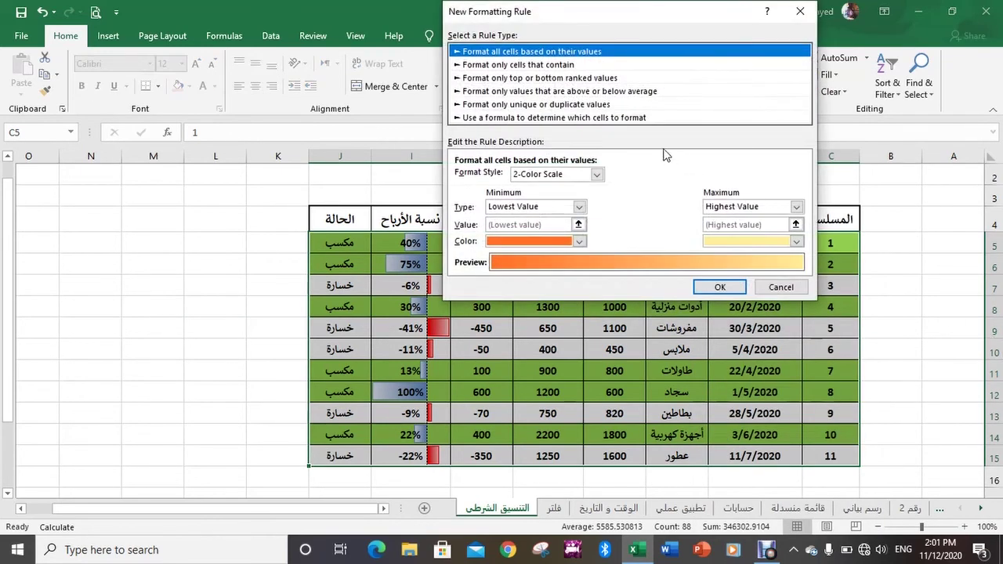
left_click(627, 117)
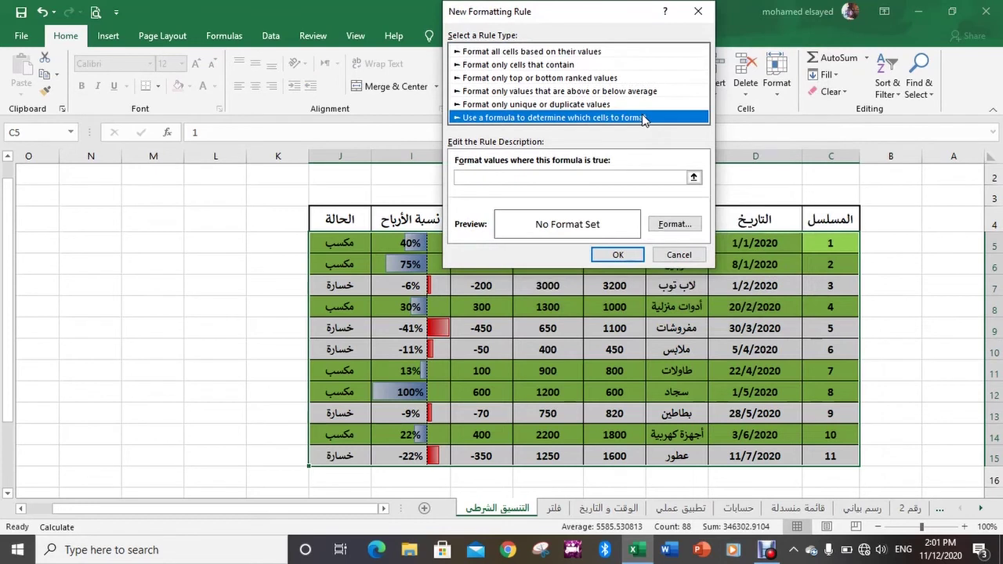
- Enter the loss condition =$I5<0% with only column I locked
left_click(582, 177)
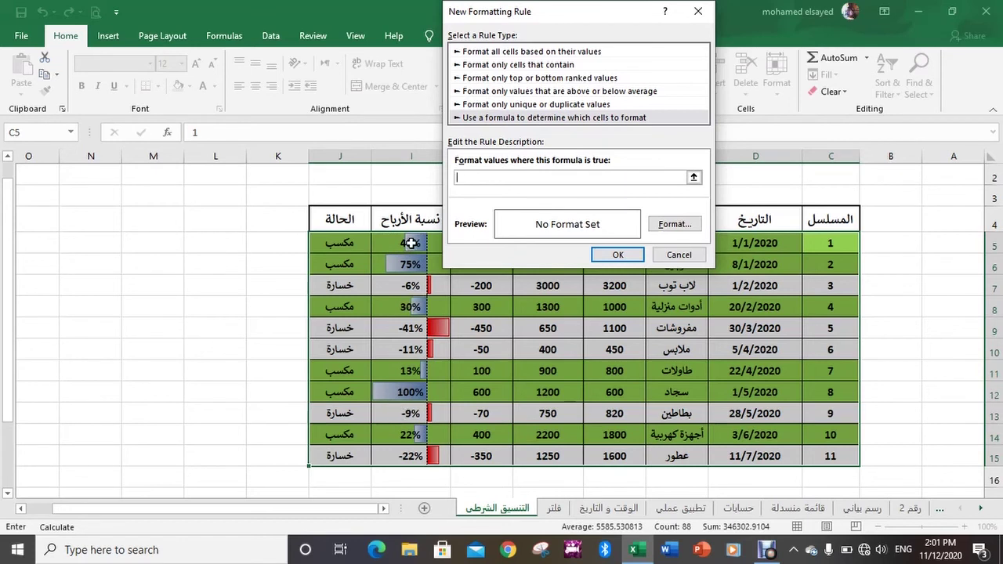
left_click(411, 244)
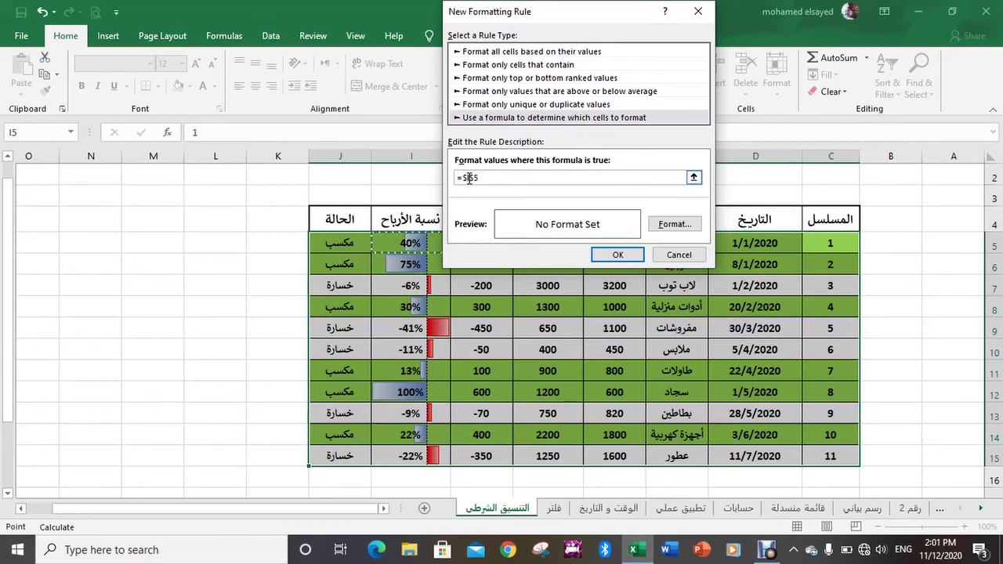
left_click(469, 178)
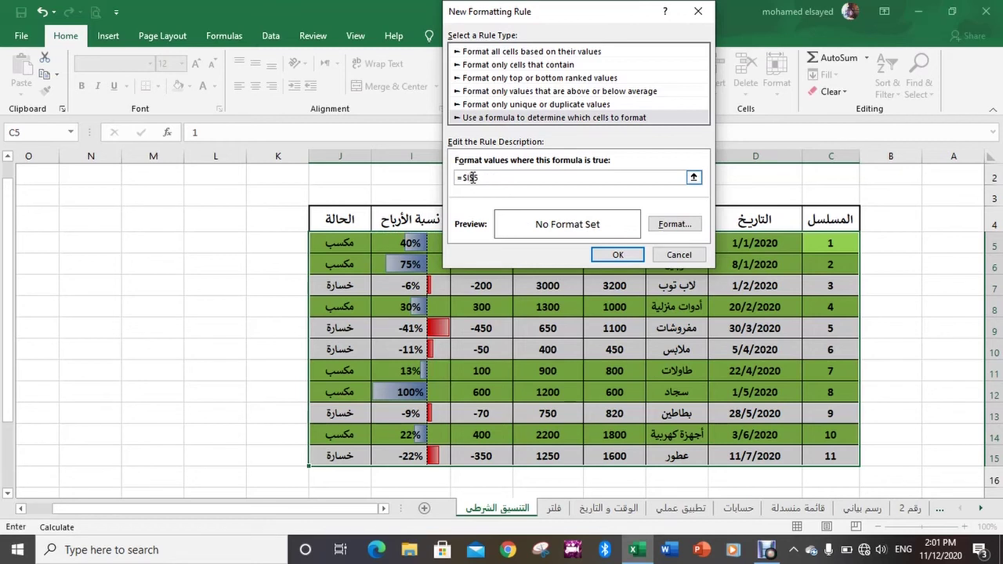
key("BackSpace")
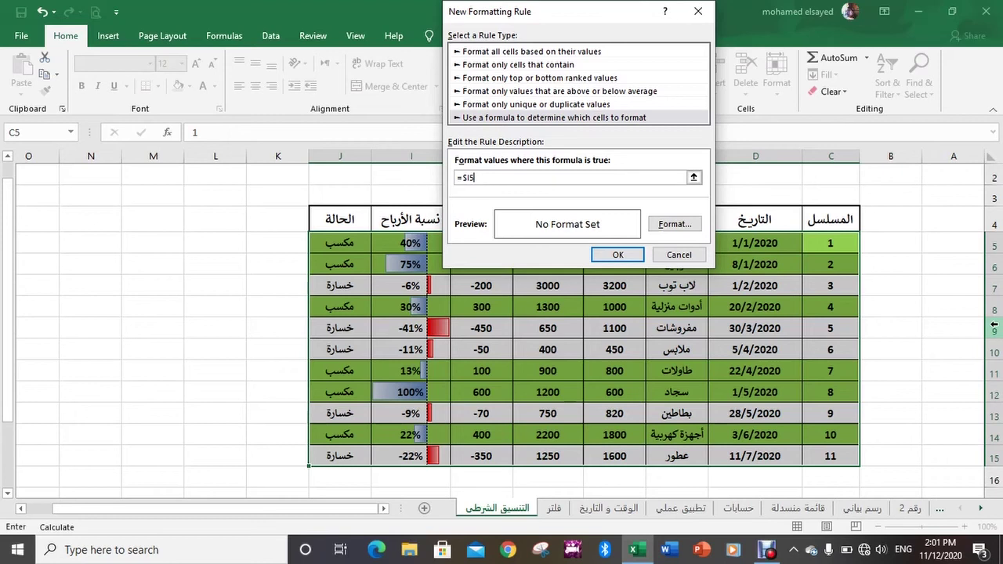
type("<")
type("0%")
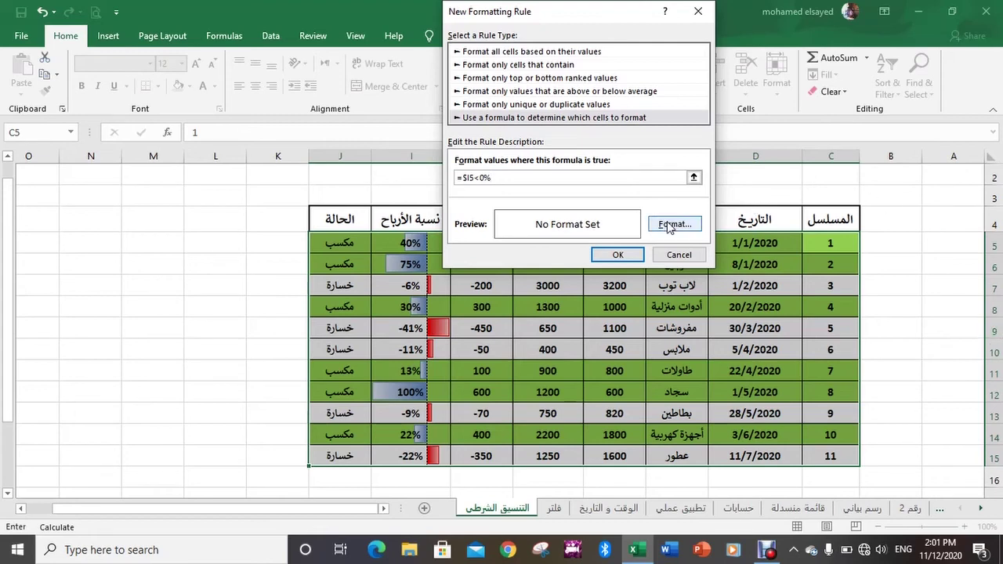
- Give the =$I5<0% rule a red fill so loss rows turn red
left_click(666, 224)
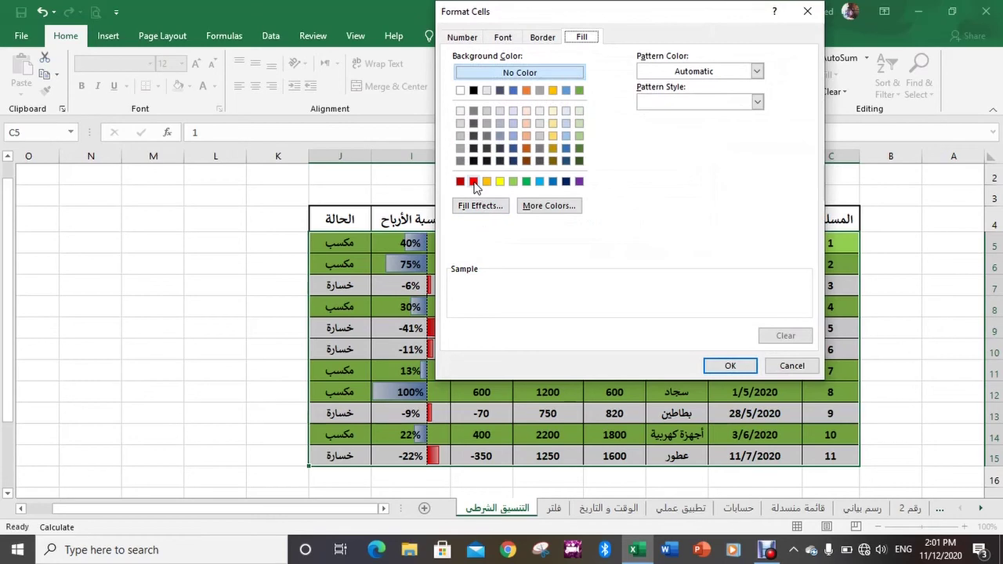
left_click(473, 182)
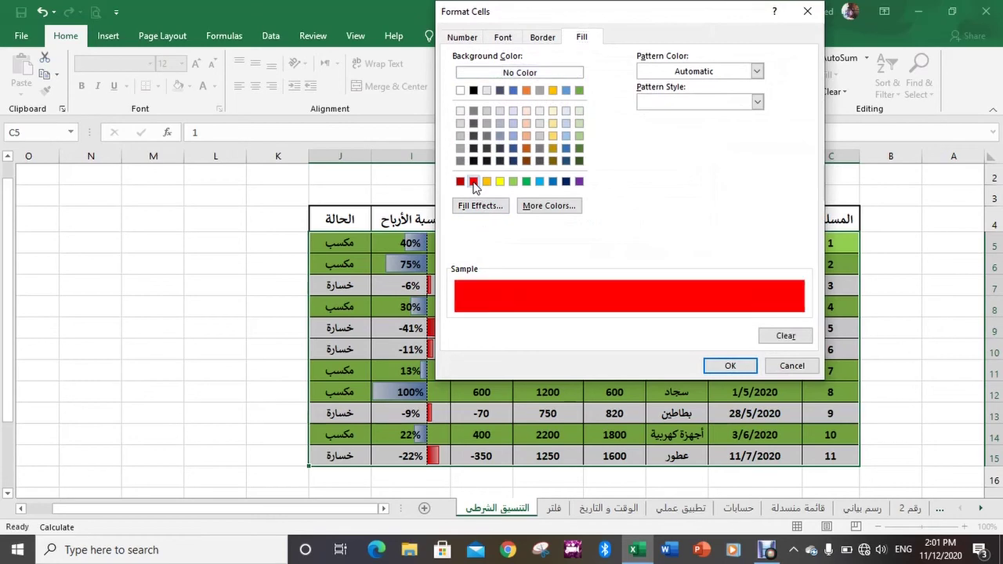
left_click(730, 367)
left_click(628, 259)
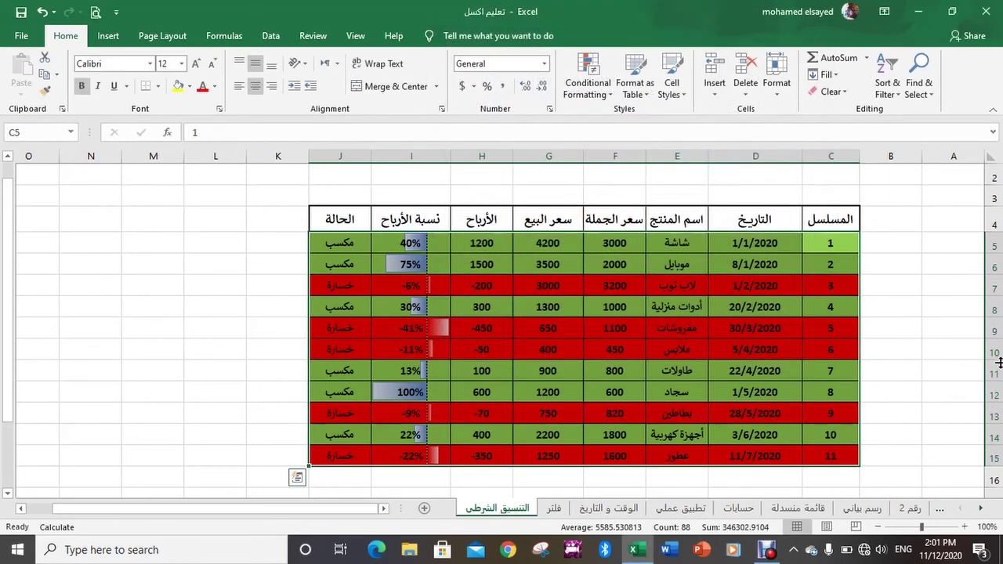
left_click(208, 343)
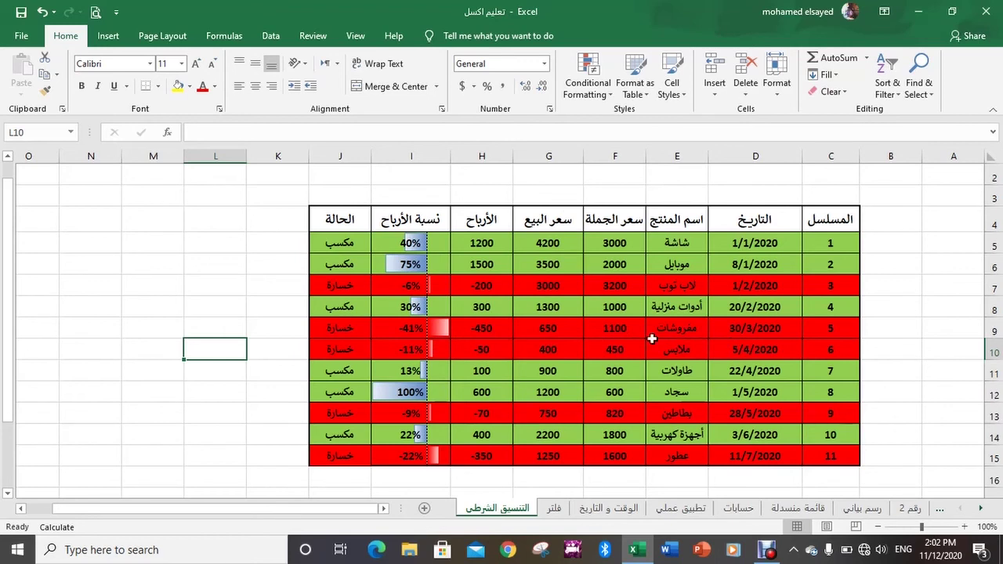
- Change the selling price in G9 from 650 to 1200 so row 9 turns green
left_click(549, 333)
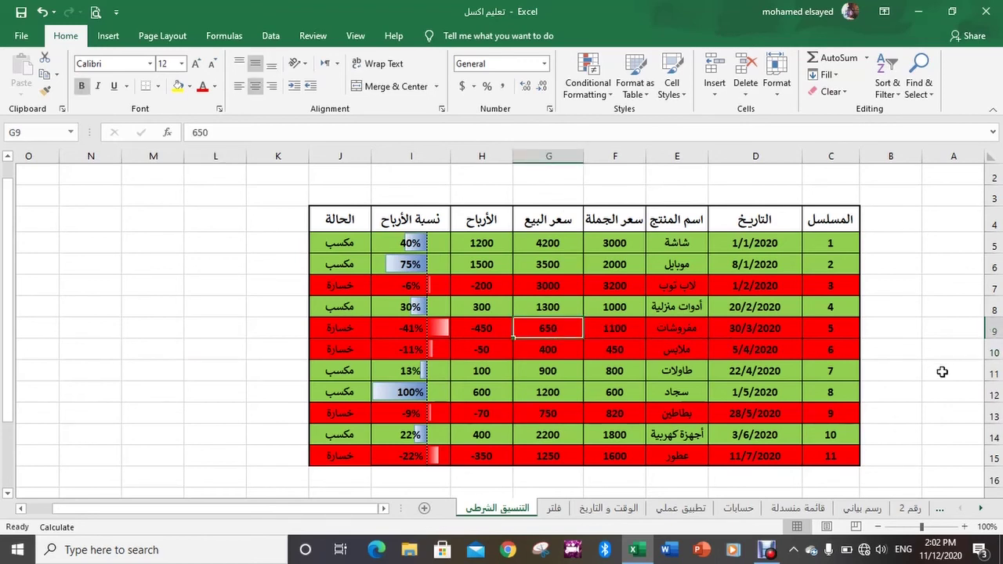
type("1200")
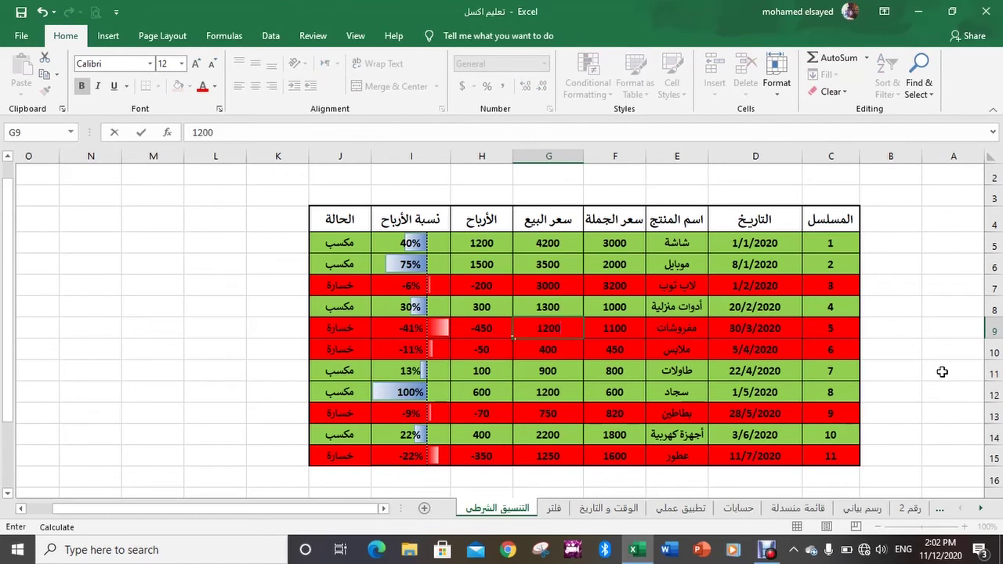
key("Return")
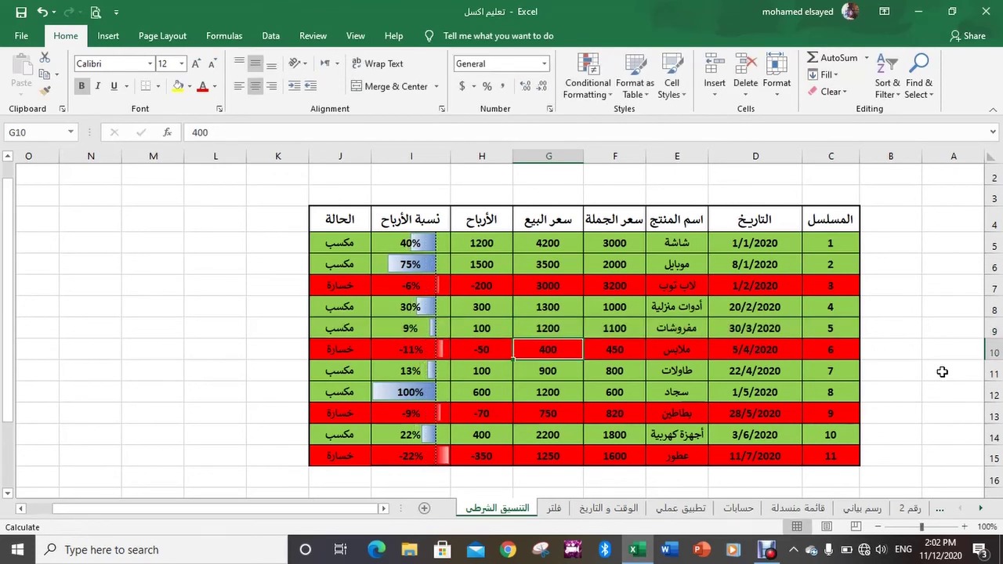
- Set the carpet's selling price in G12 to 900, then 300, turning its row red as a loss
left_click(558, 391)
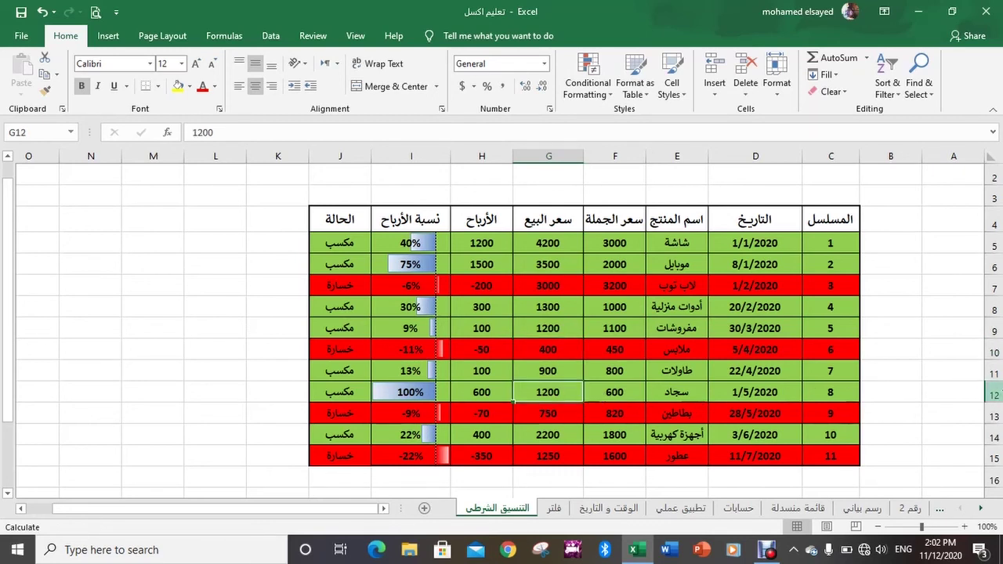
type("9")
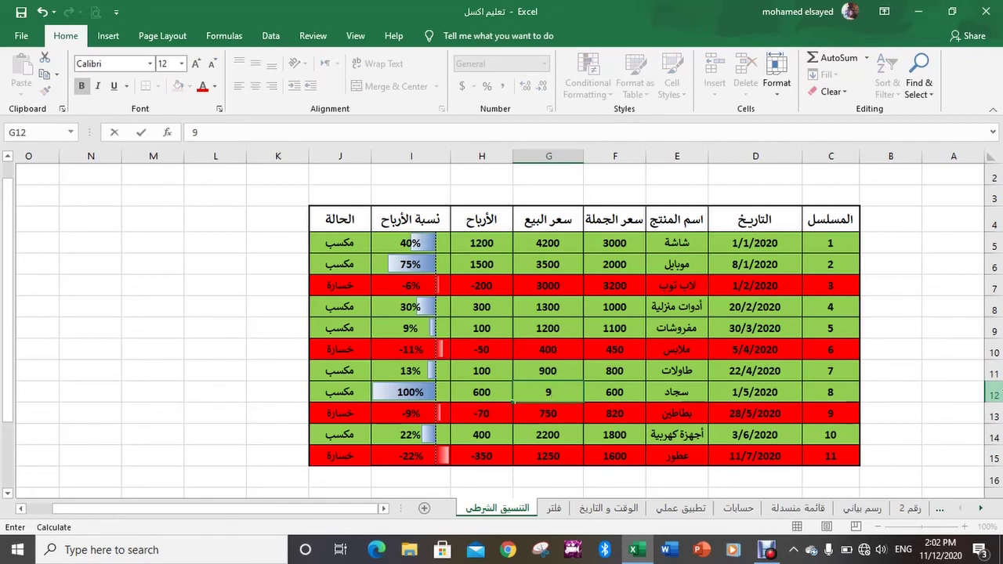
type("00")
key("Return")
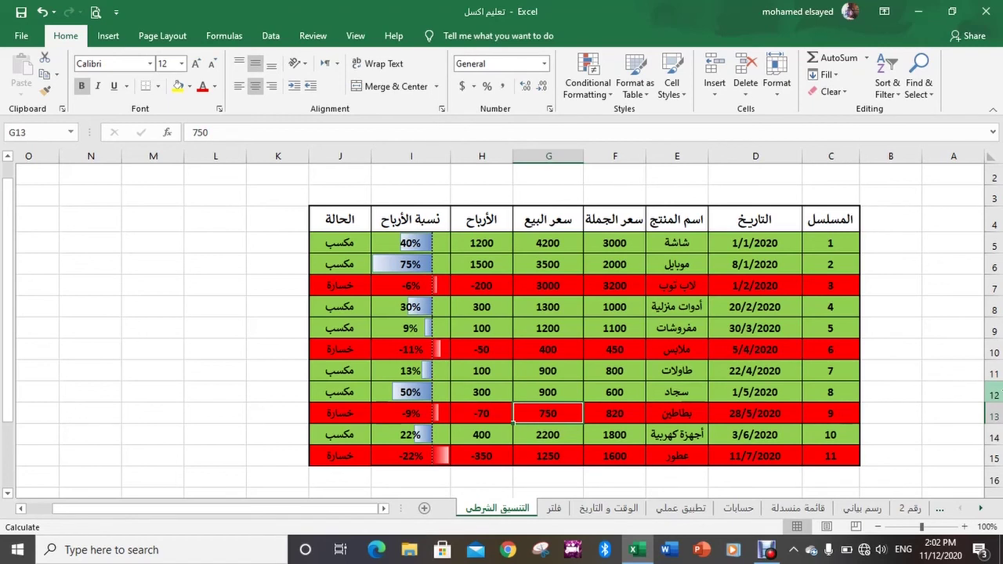
left_click(548, 392)
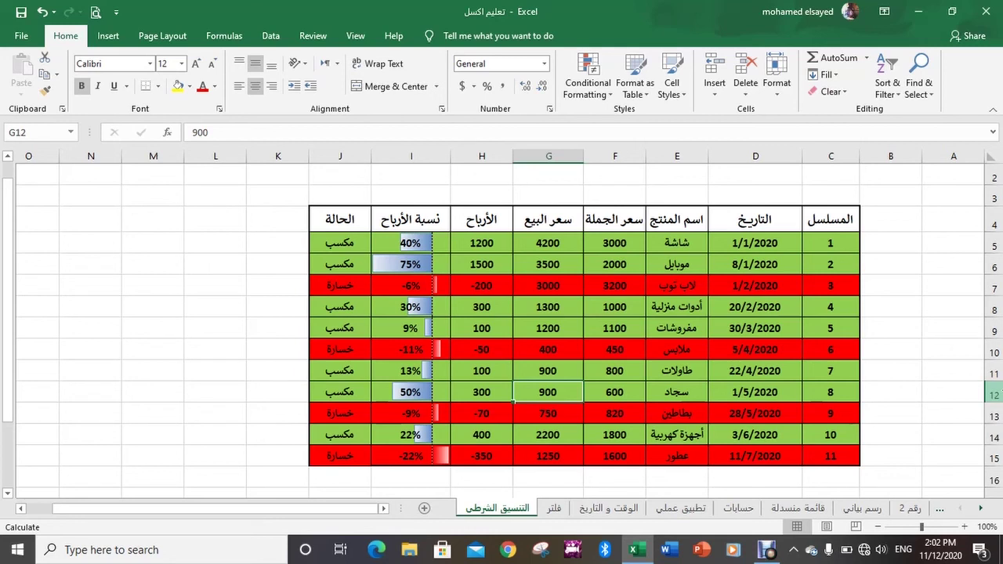
type("300")
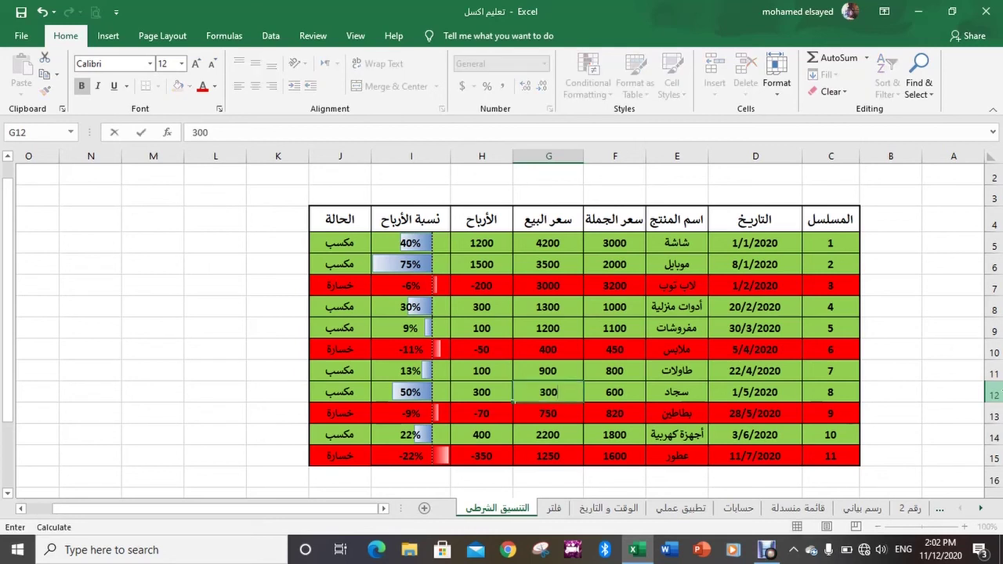
key("Return")
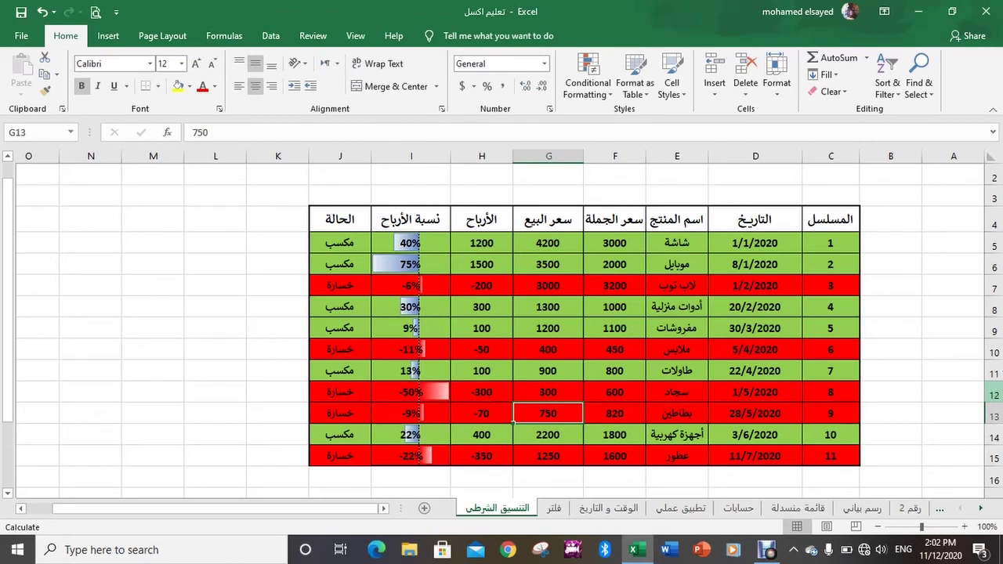
left_click(604, 92)
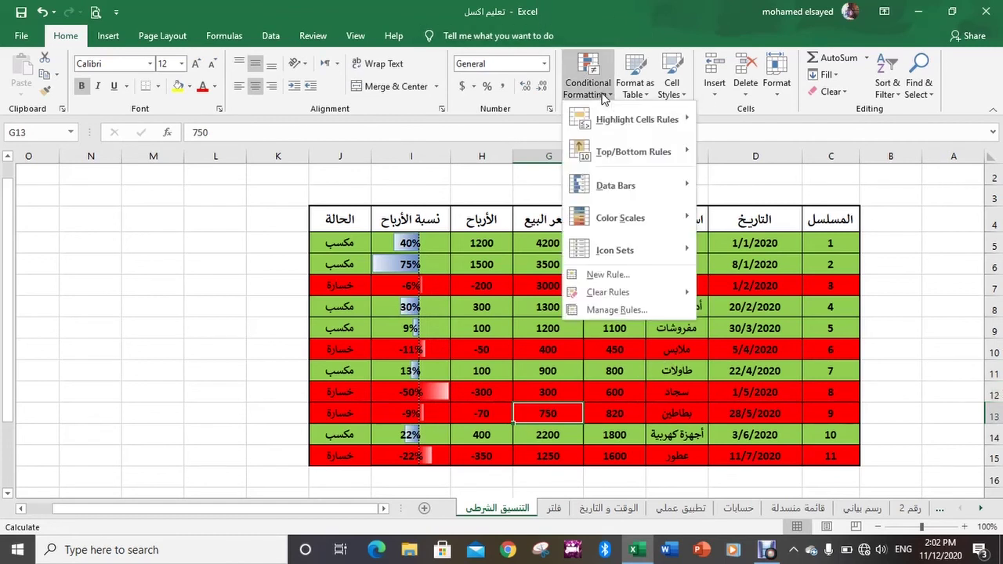
key("Escape")
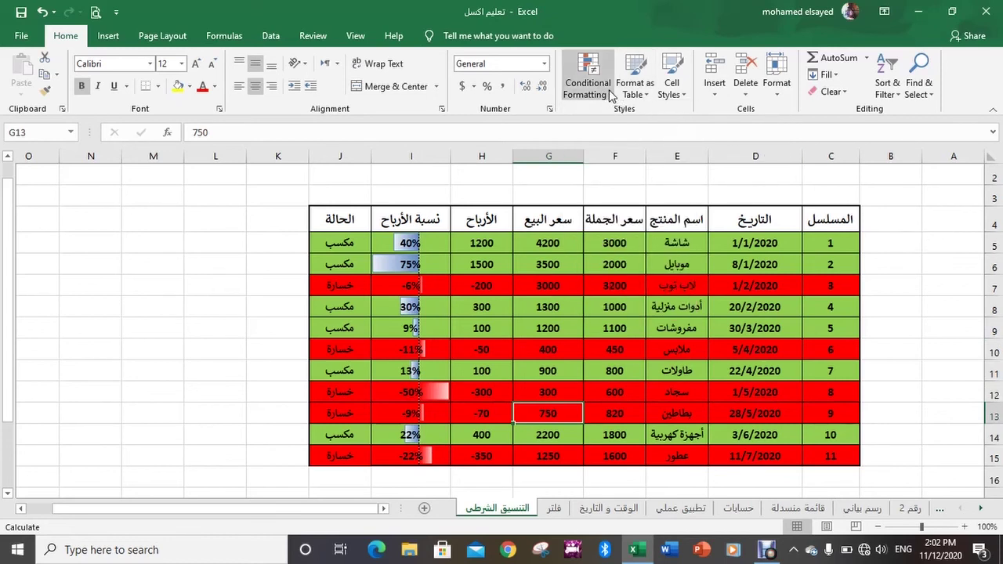
left_click(610, 94)
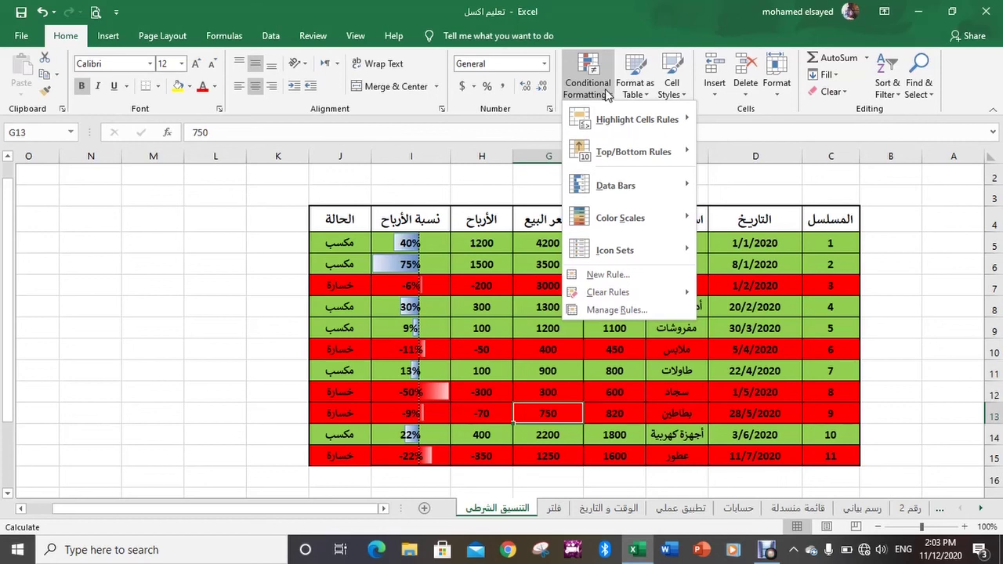
left_click(606, 93)
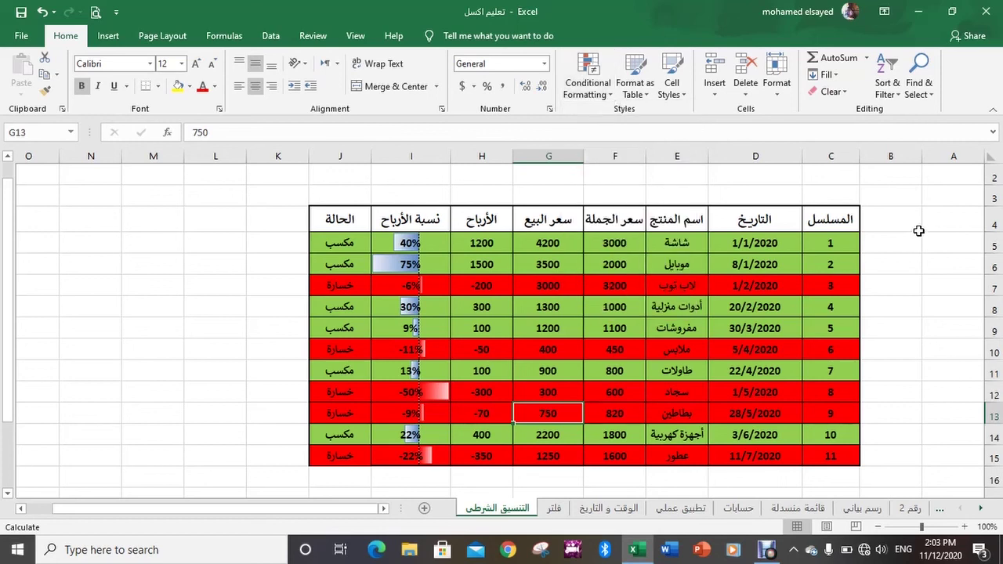